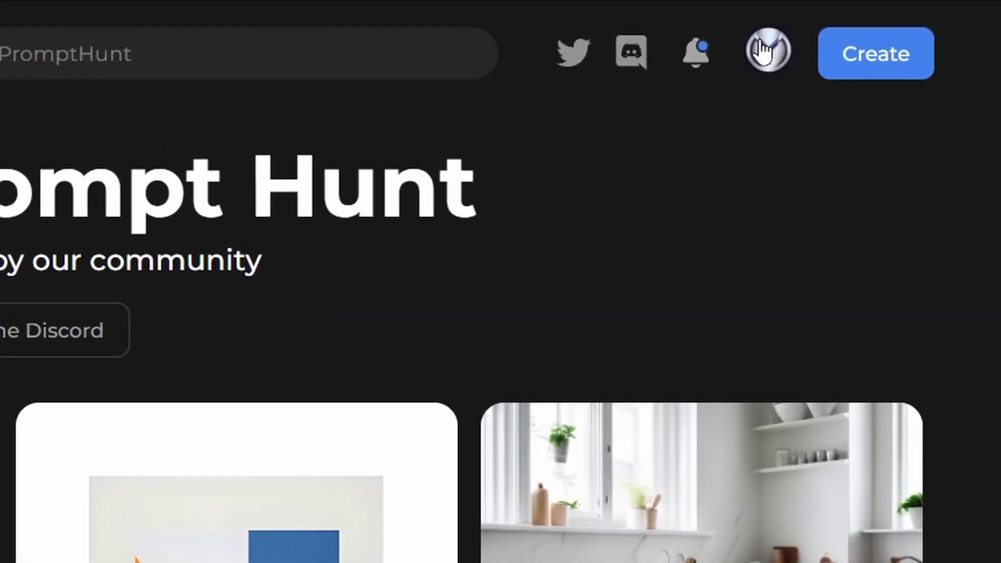
- Open the image creation page and look over the choices in its model list
left_click(800, 36)
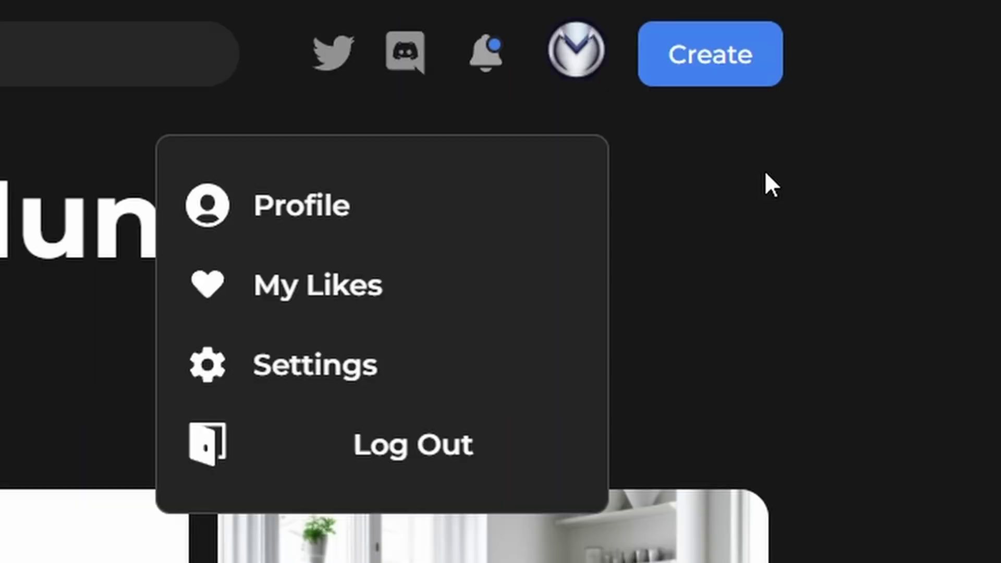
left_click(704, 51)
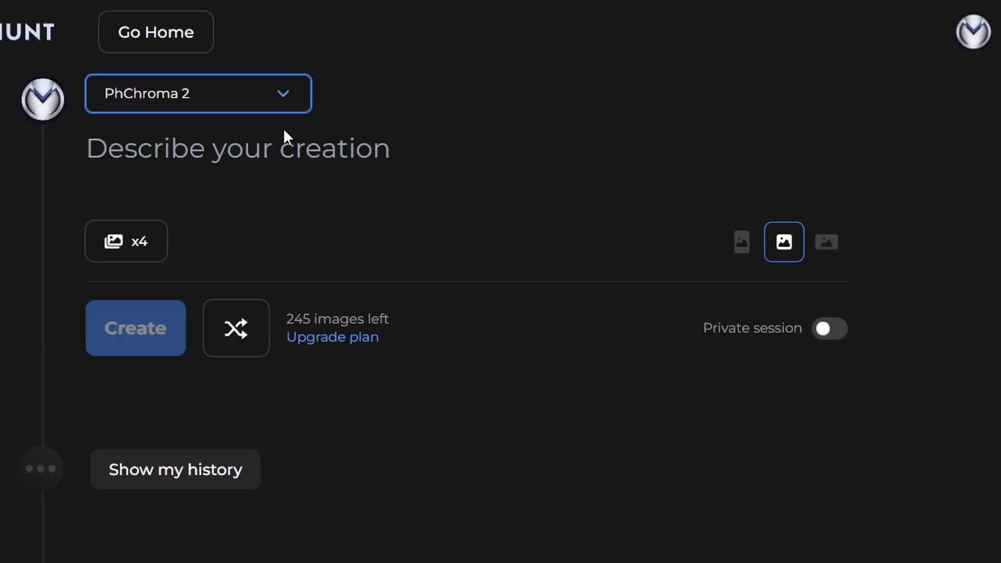
left_click(297, 111)
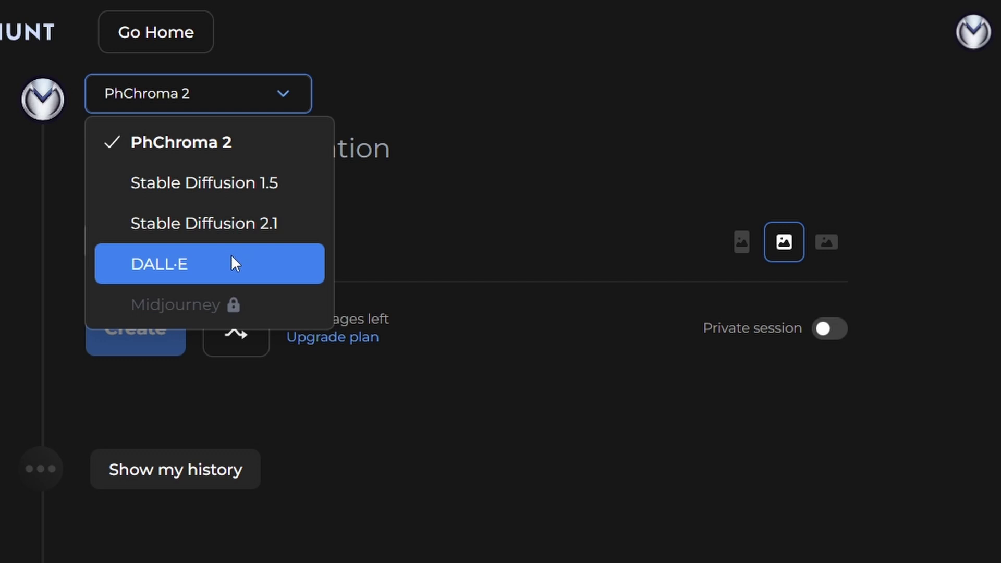
left_click(469, 211)
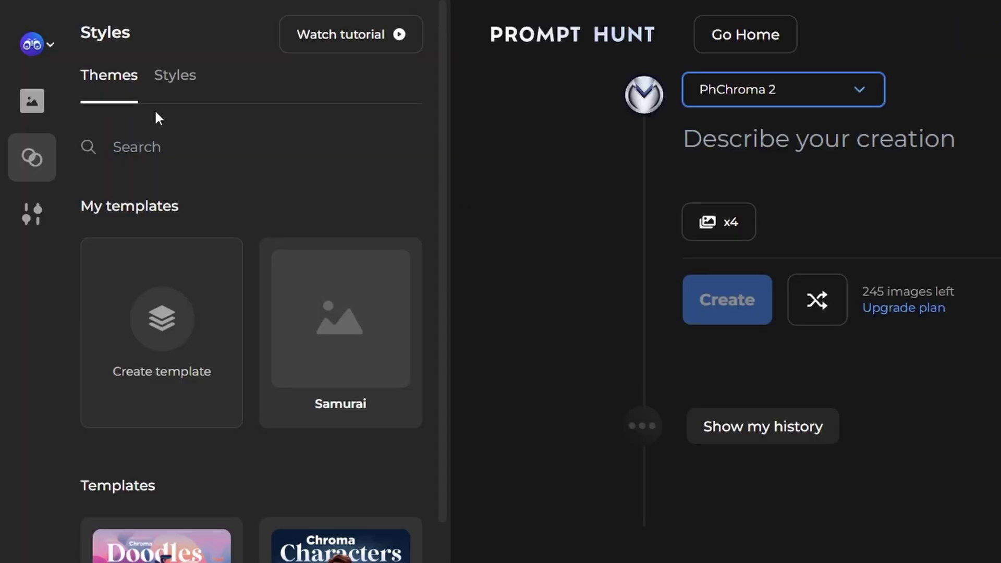
- Set the canvas format to Wide and turn on Create Variations in the general settings
left_click(32, 101)
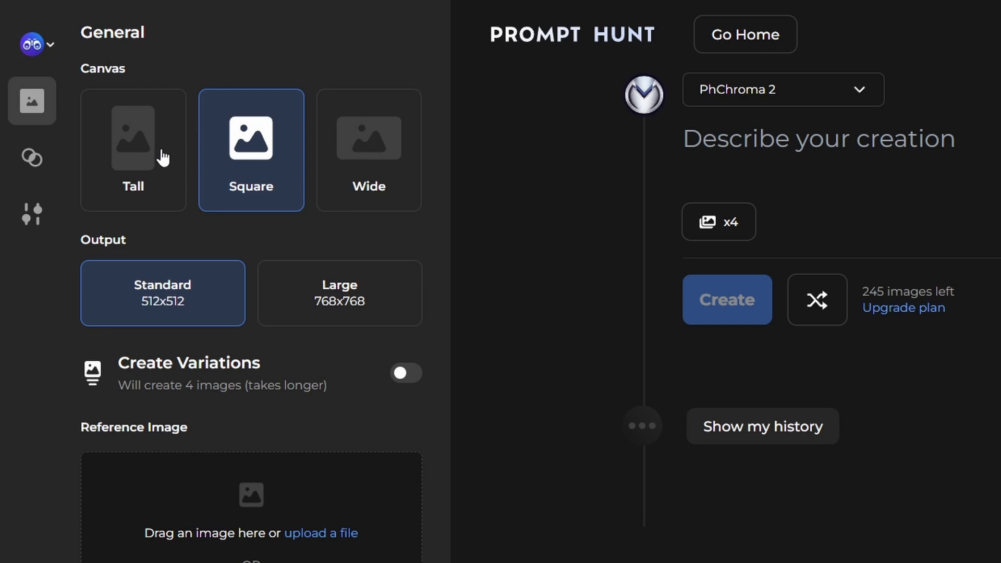
left_click(138, 163)
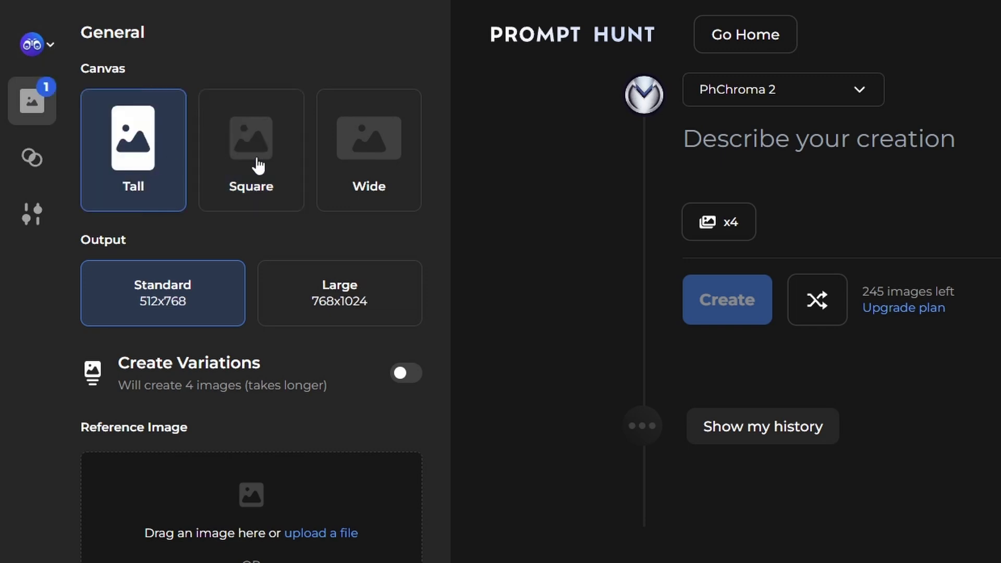
left_click(260, 158)
left_click(382, 155)
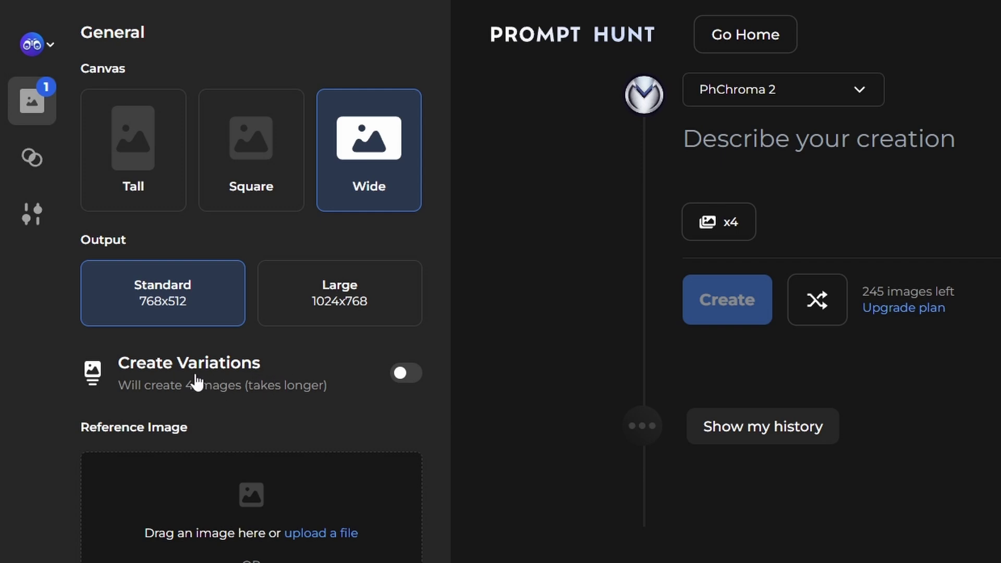
left_click(400, 373)
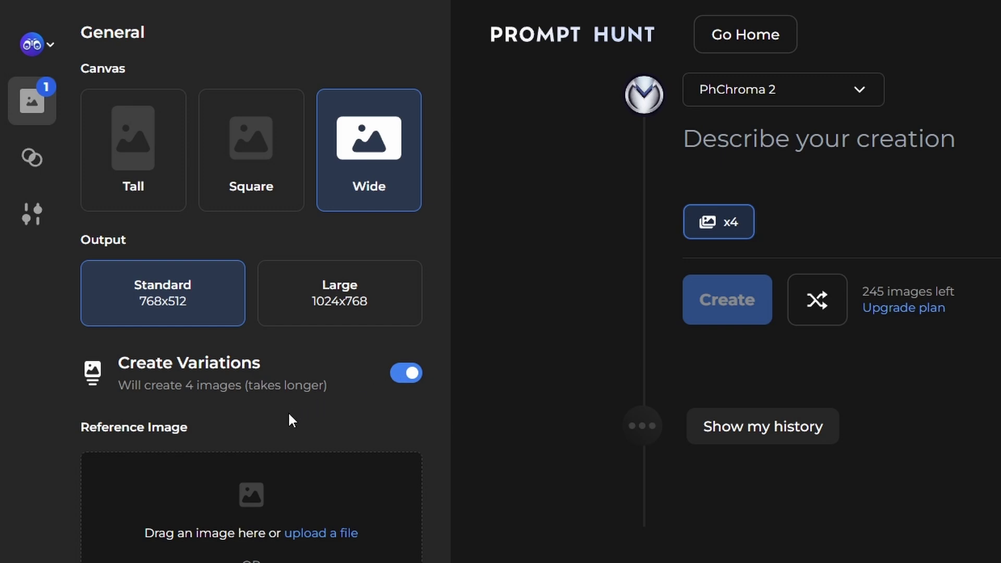
- Look over the remaining general settings, the individual styles and the theme templates
scroll(289, 414, "down", 2)
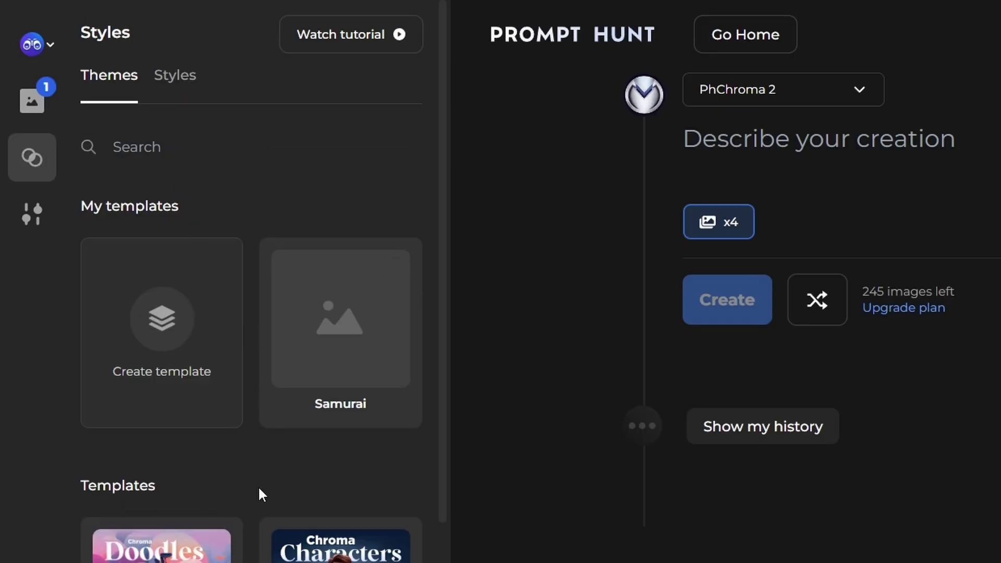
left_click(170, 88)
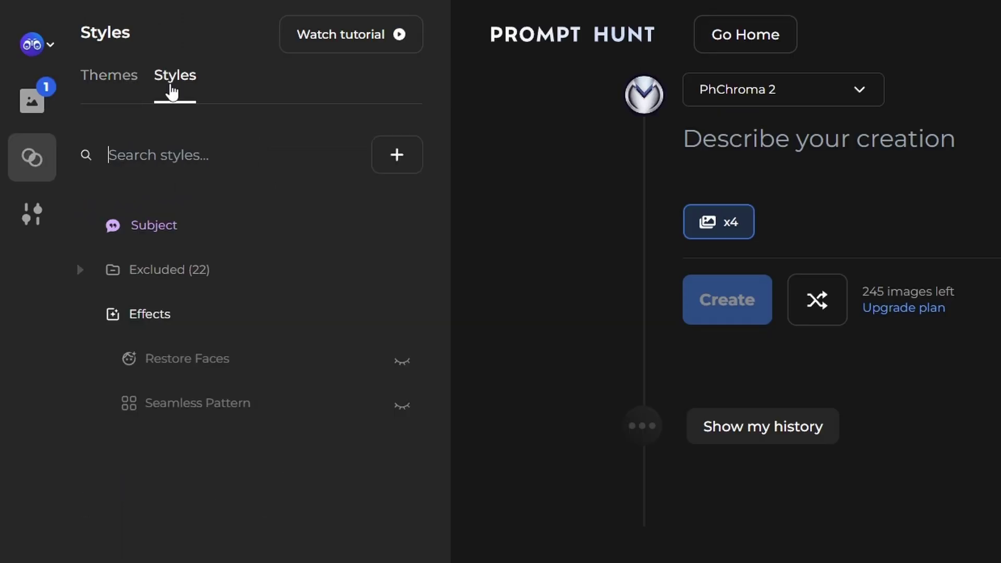
left_click(35, 155)
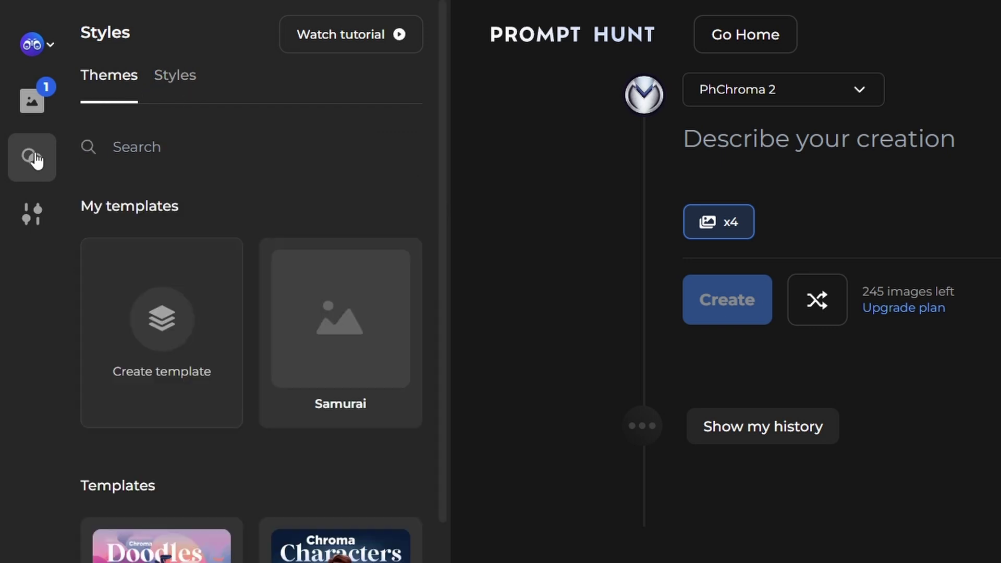
- Examine the models offered in the advanced settings, without changing the selection
left_click(25, 228)
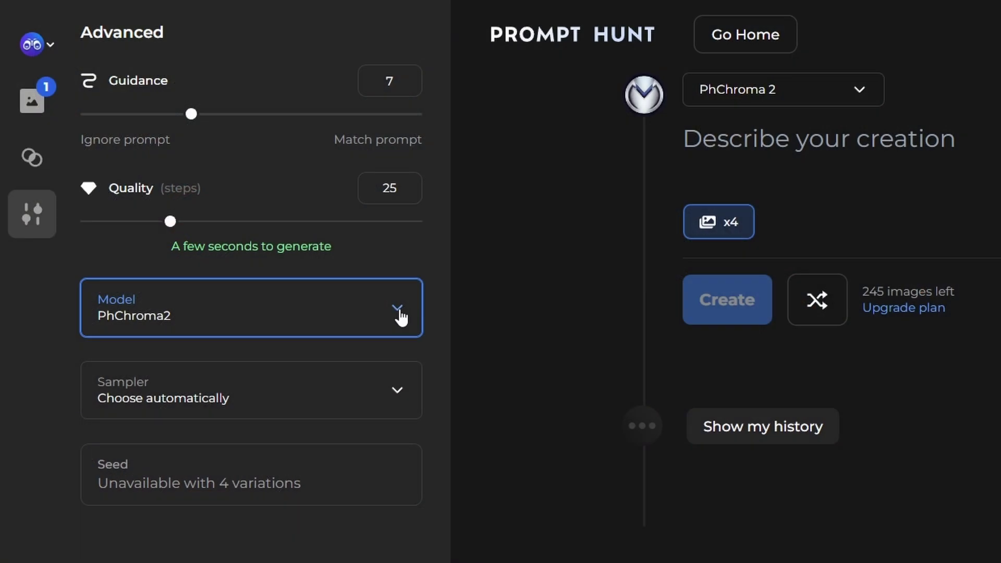
left_click(399, 313)
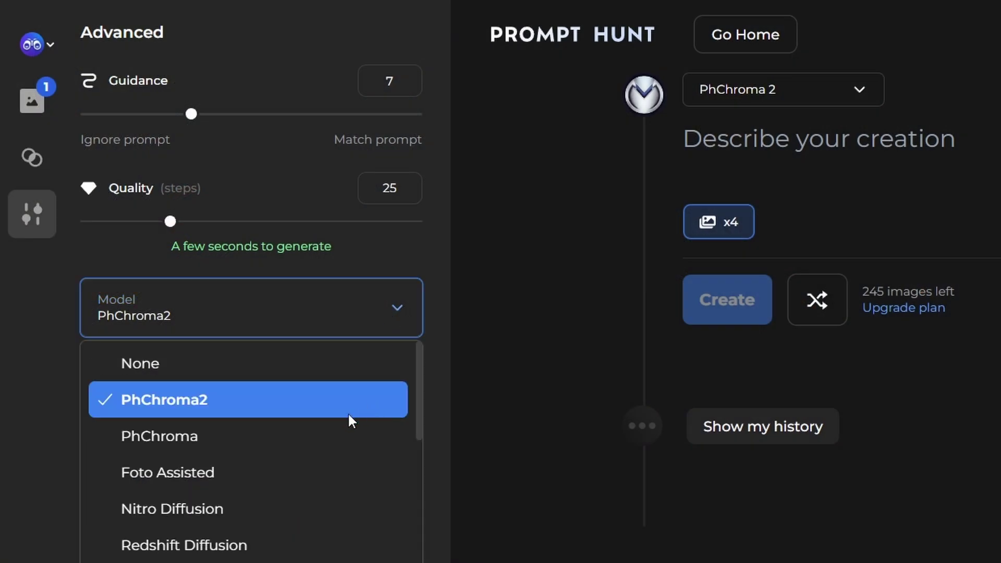
scroll(305, 425, "down", 2)
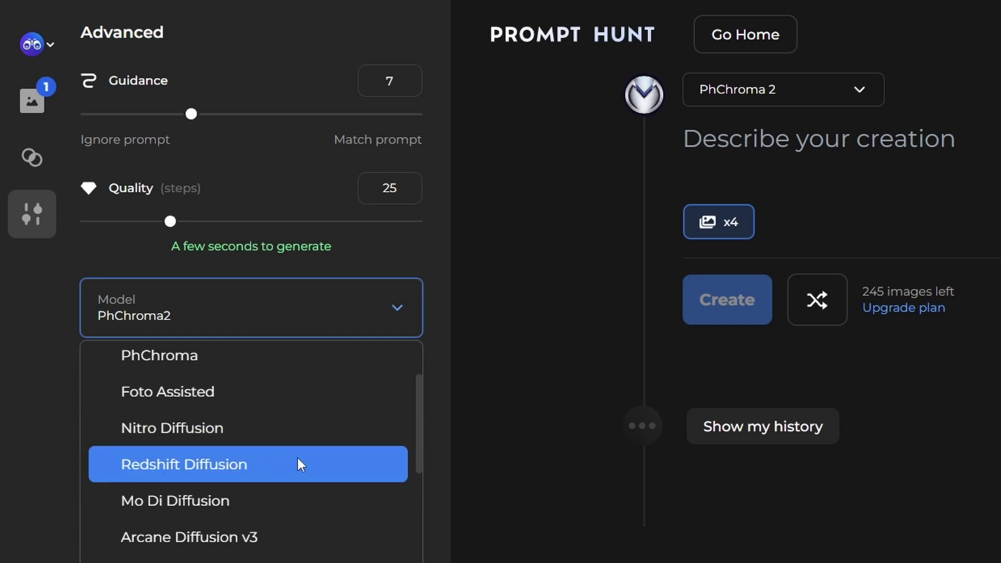
scroll(296, 456, "down", 4)
scroll(308, 436, "up", 1)
scroll(308, 435, "down", 1)
scroll(299, 440, "down", 3)
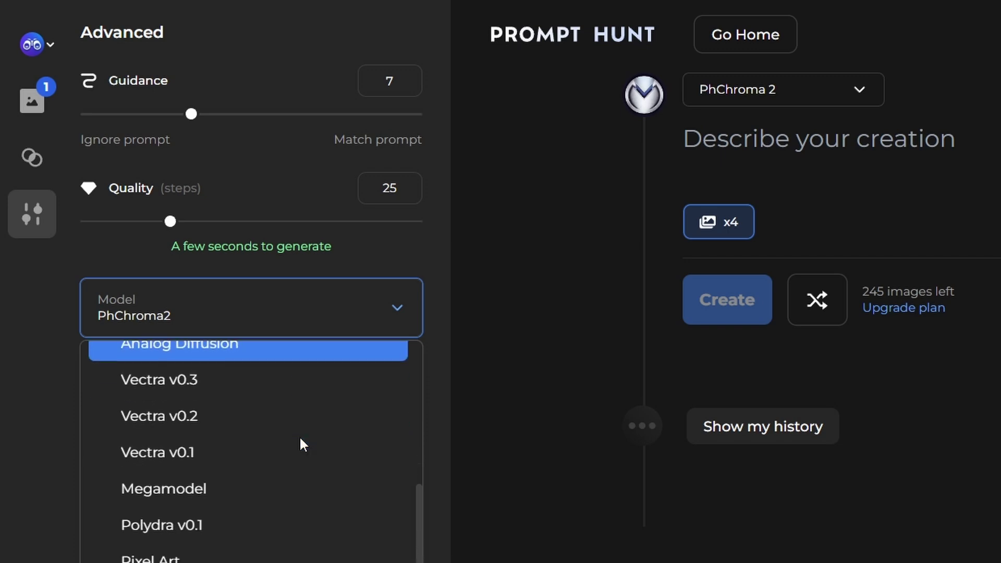
left_click(388, 261)
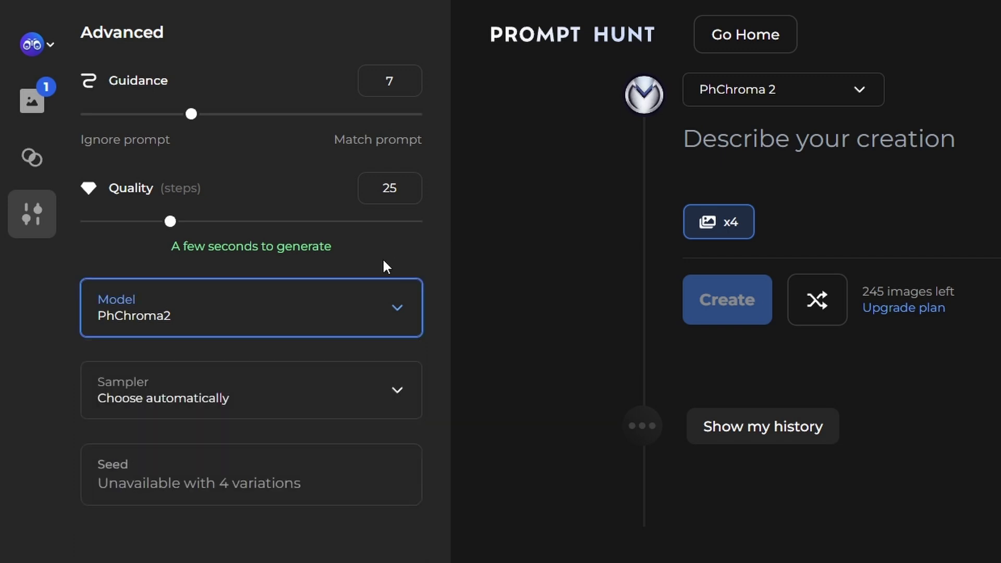
- Examine the samplers offered in the advanced settings, without changing the selection
scroll(339, 286, "down", 2)
left_click(297, 312)
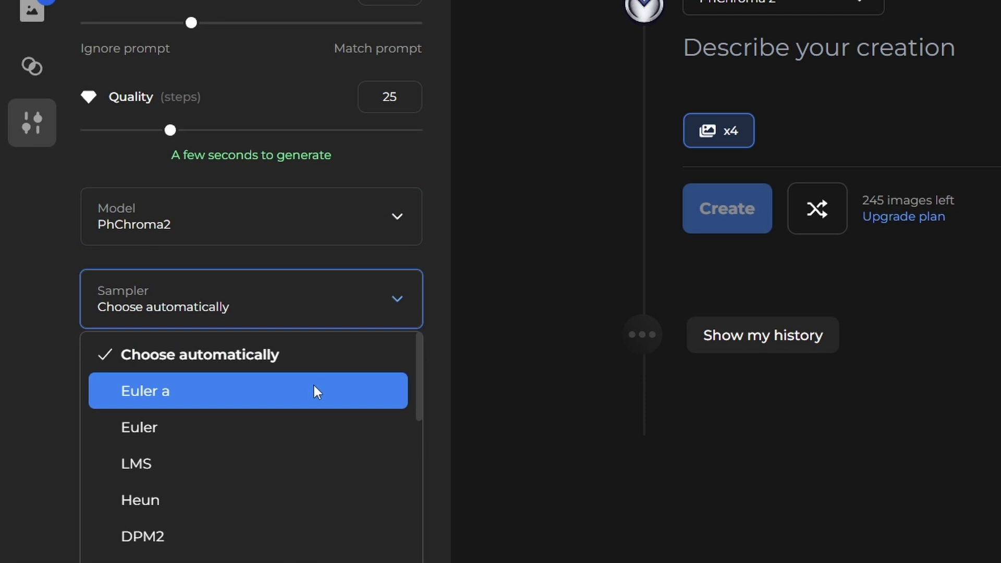
scroll(303, 394, "down", 3)
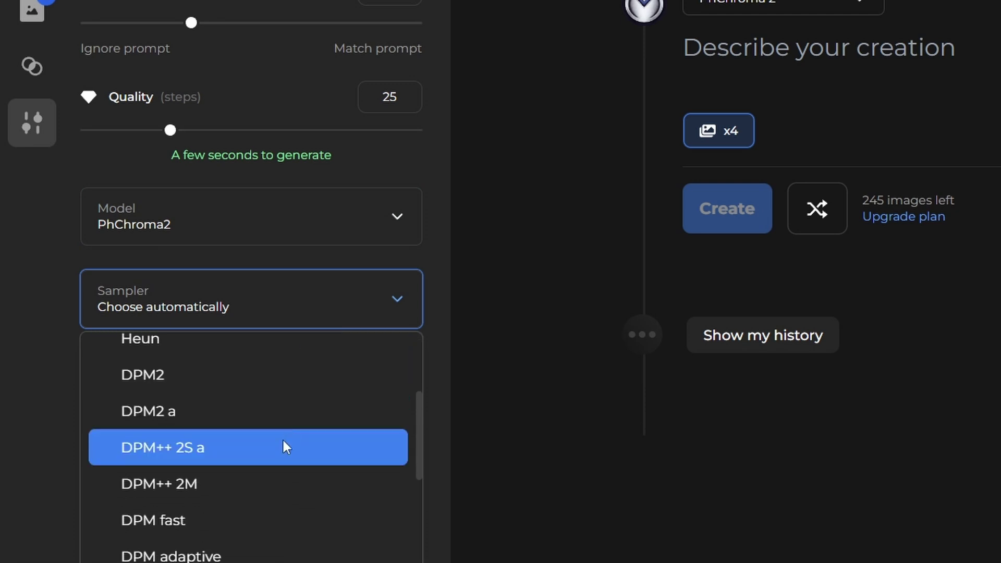
scroll(258, 479, "down", 5)
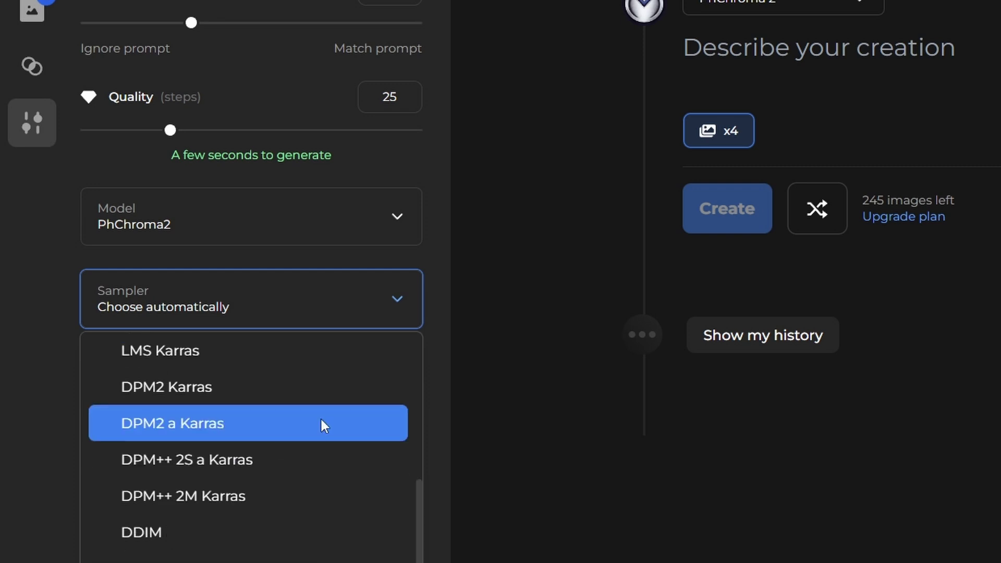
scroll(321, 422, "down", 1)
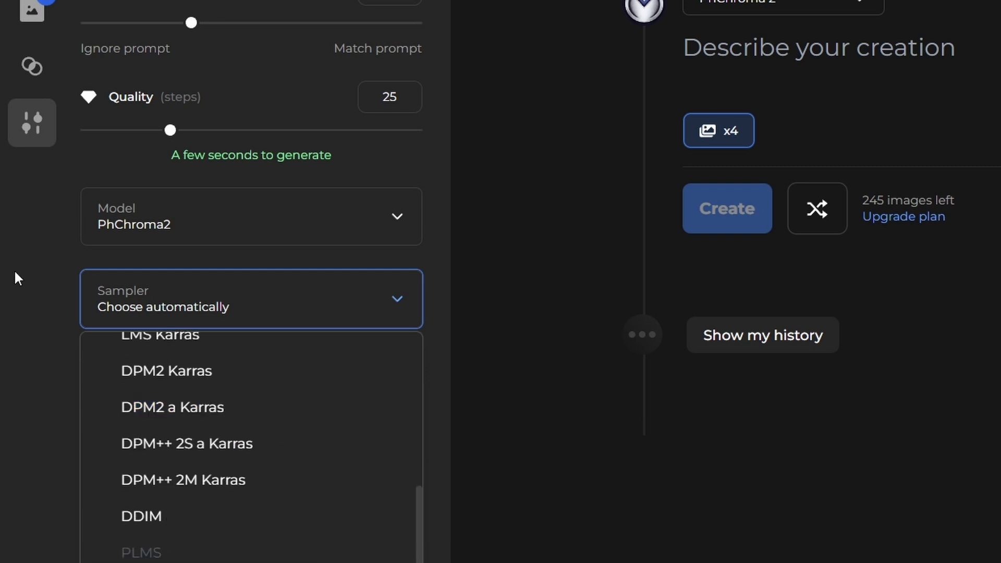
left_click(62, 283)
- Apply the App Icons theme and generate images for "2d ferocious blue and white wolf, vector illustration, angry eyes, football team emblem logo, 2d flat, centered"
left_click(39, 165)
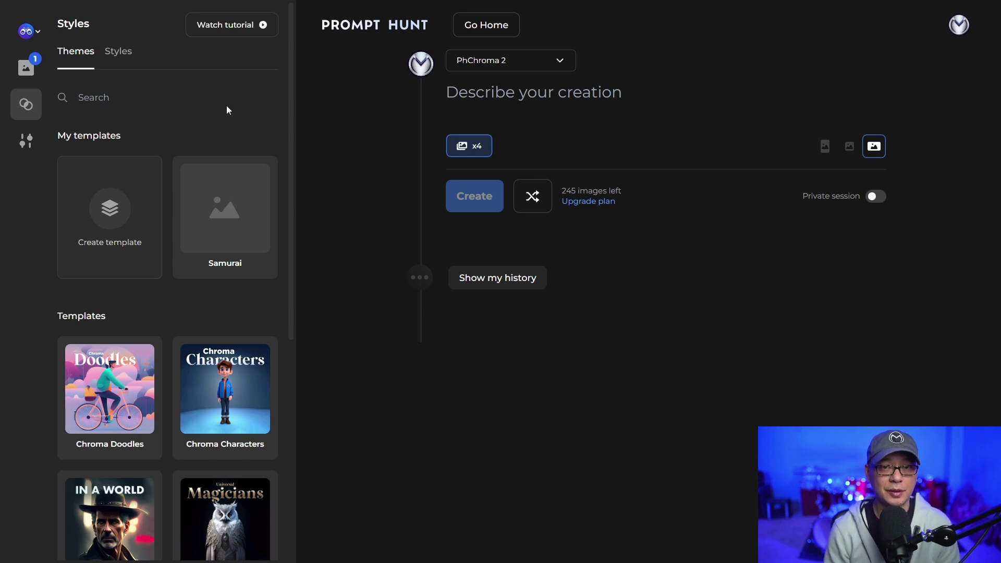
scroll(232, 137, "down", 4)
scroll(284, 264, "down", 4)
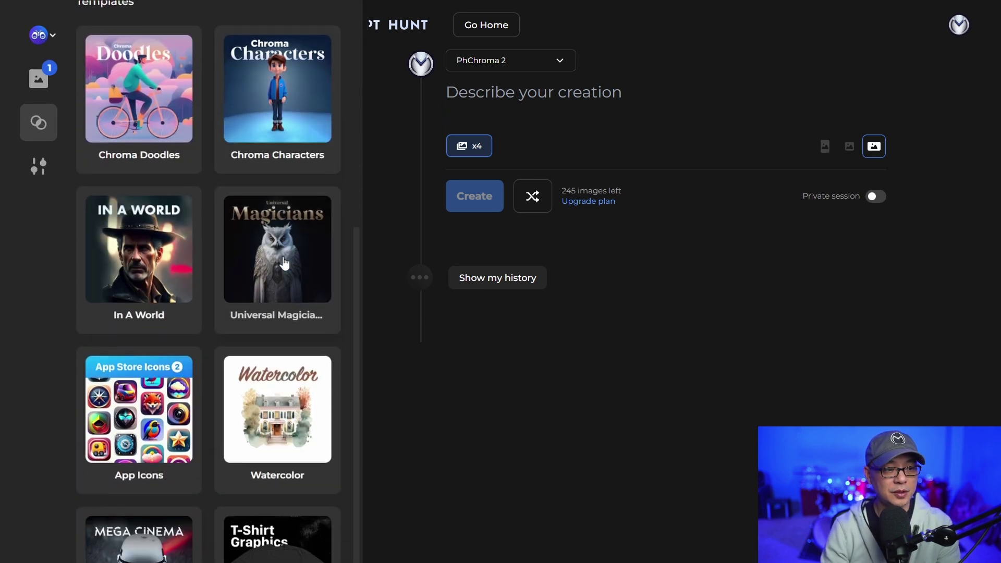
left_click(153, 359)
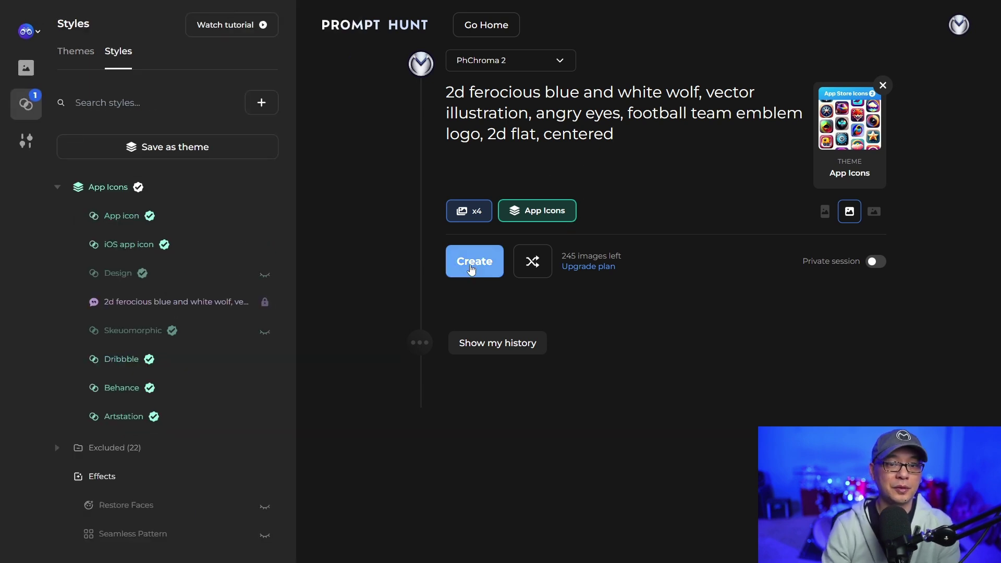
left_click(471, 272)
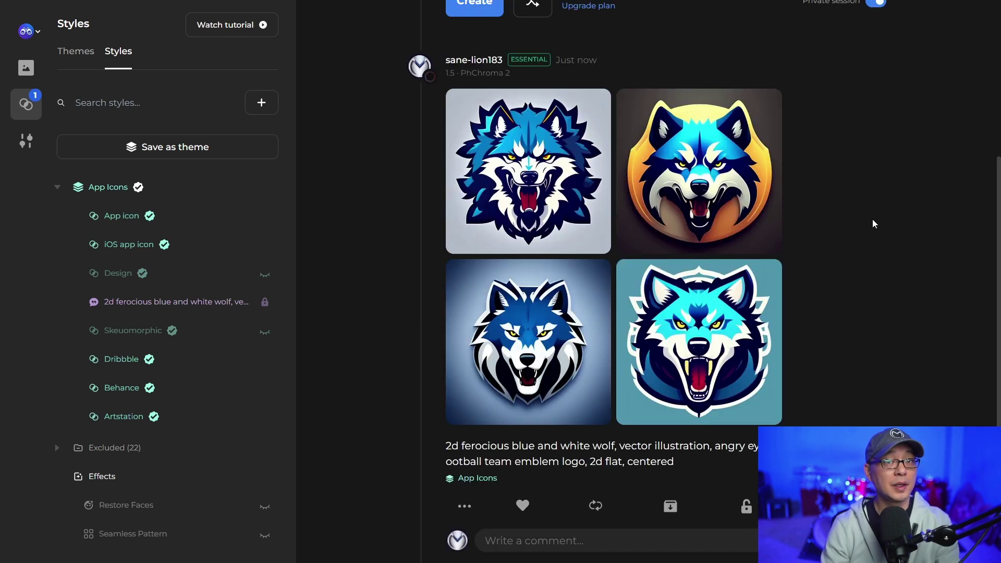
- View several of the generated wolf logos enlarged and return to the creation page
left_click(559, 178)
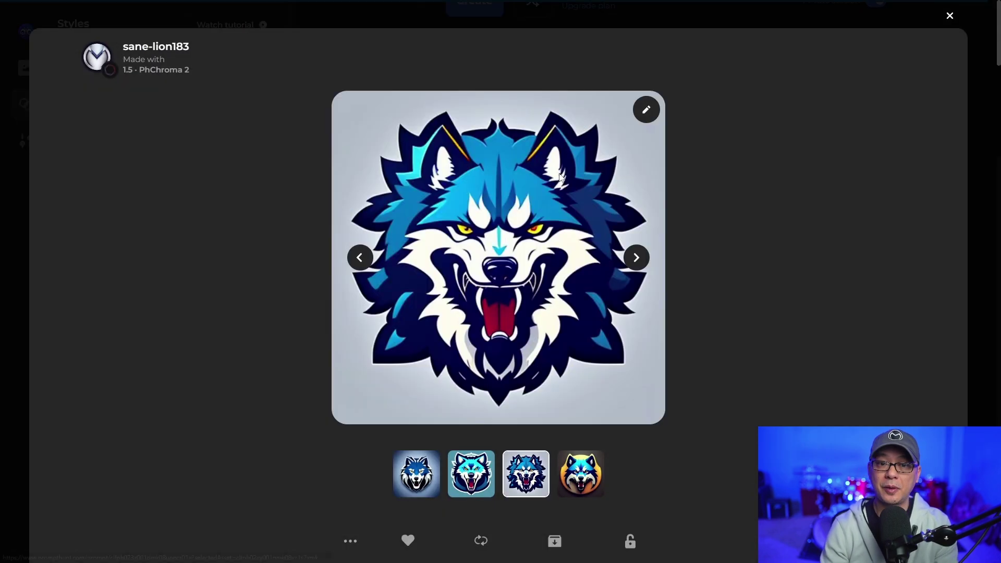
left_click(421, 482)
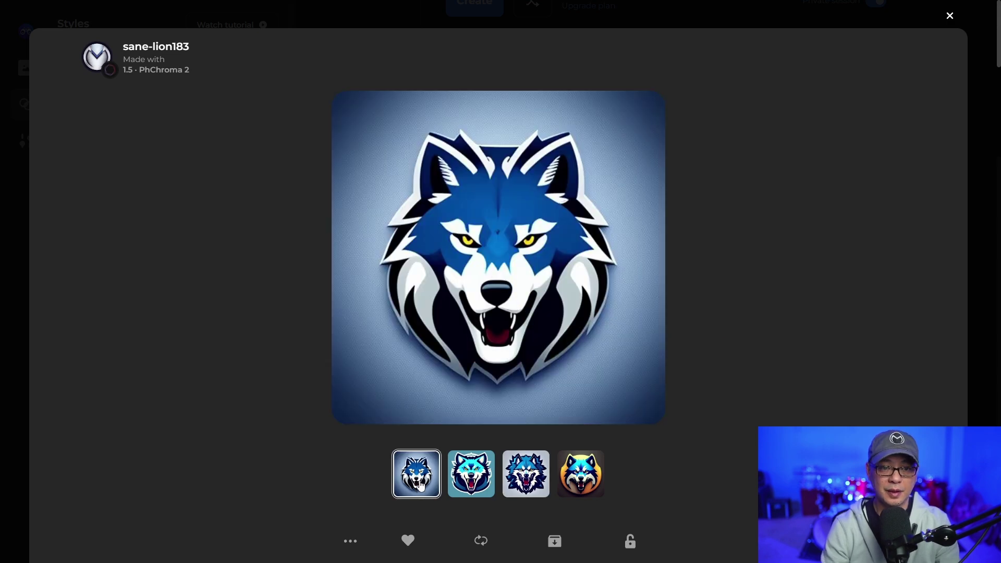
left_click(471, 477)
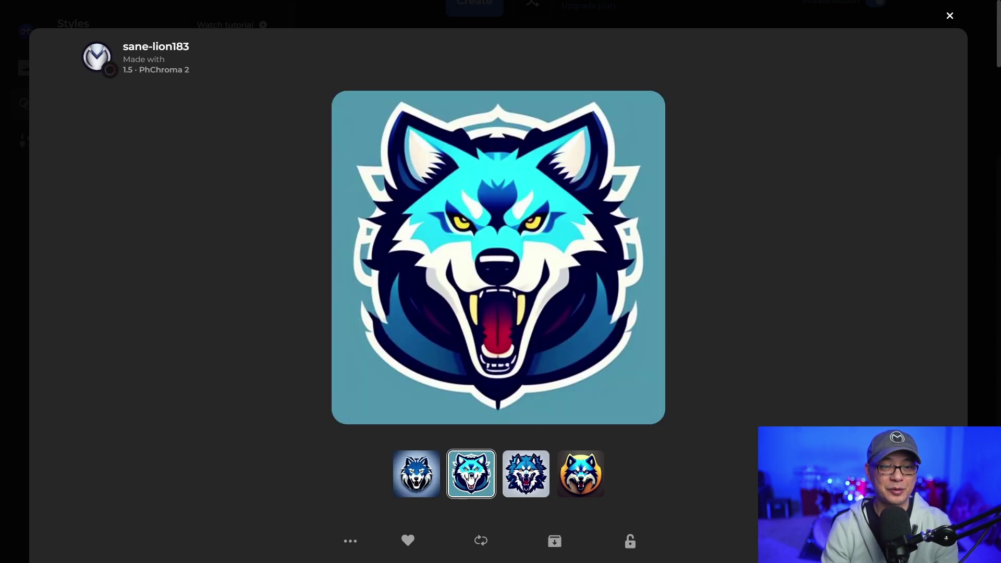
key("Escape")
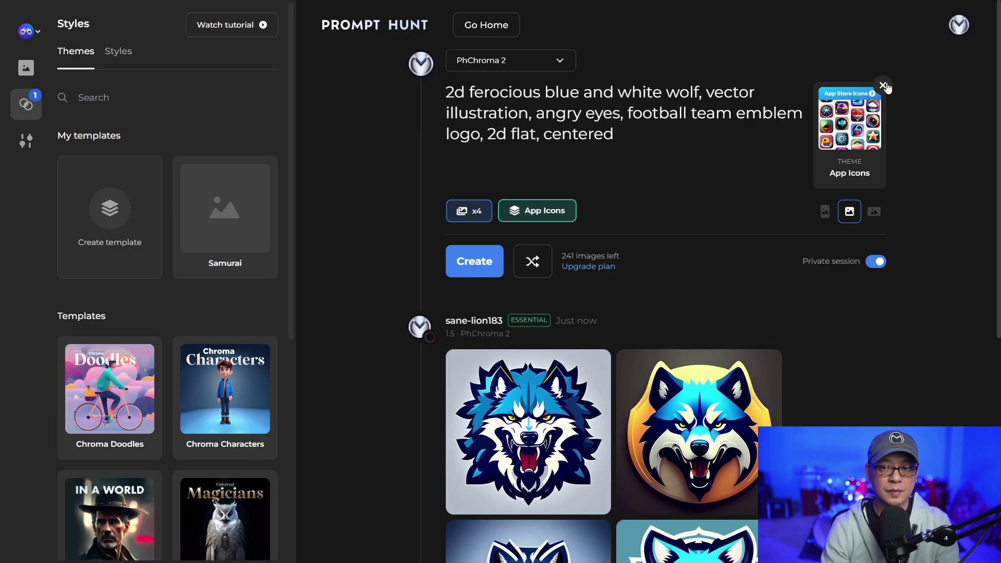
- Remove the App Icons theme and clear the wolf prompt
left_click(883, 85)
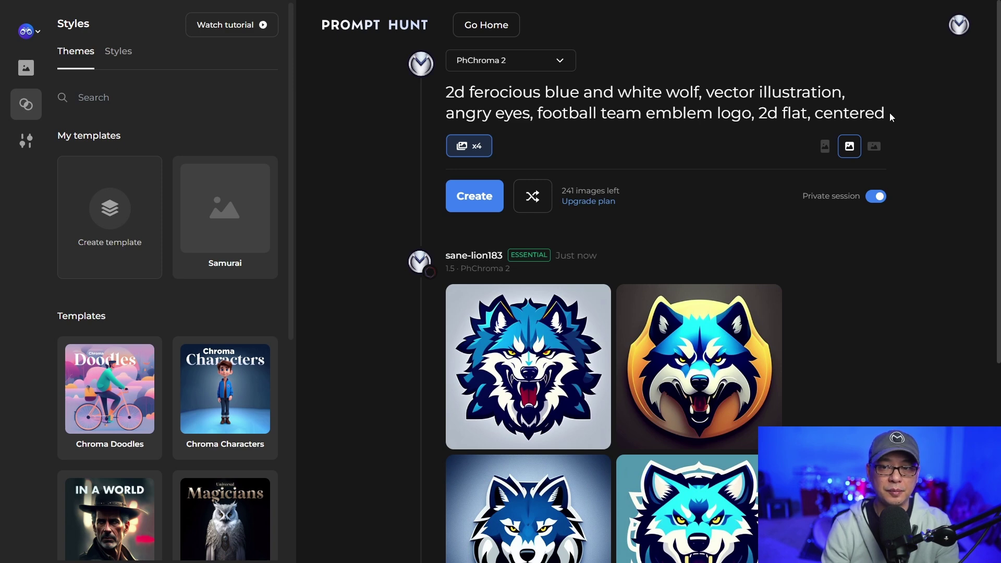
key("ctrl+a")
key("BackSpace")
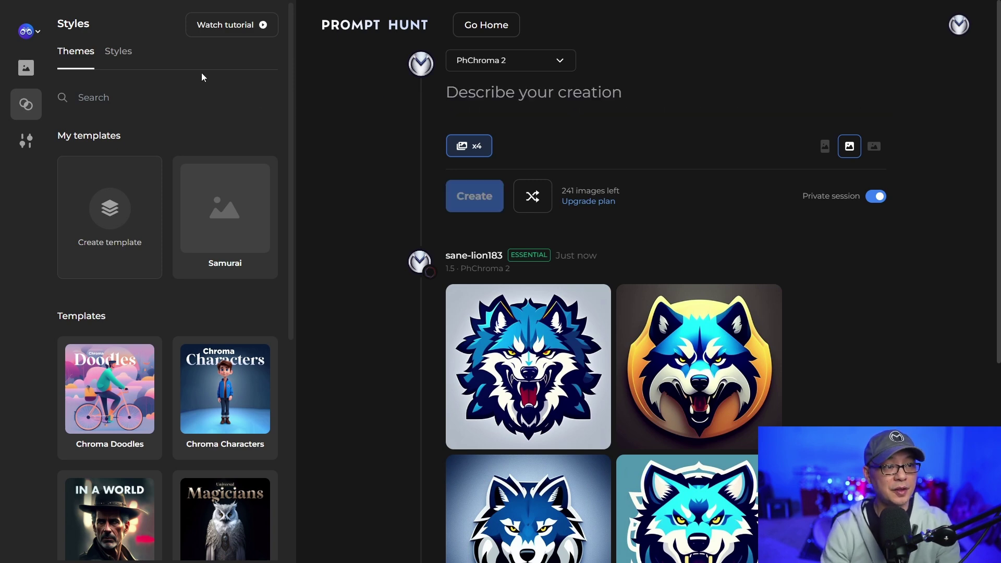
- Enter the prompt "photo of a beautiful filipino-spanish woman, brown hair blonde streaks, ancient flowing gown, mathematical valid fractal wing design" and enable the Restore Faces effect
left_click(114, 61)
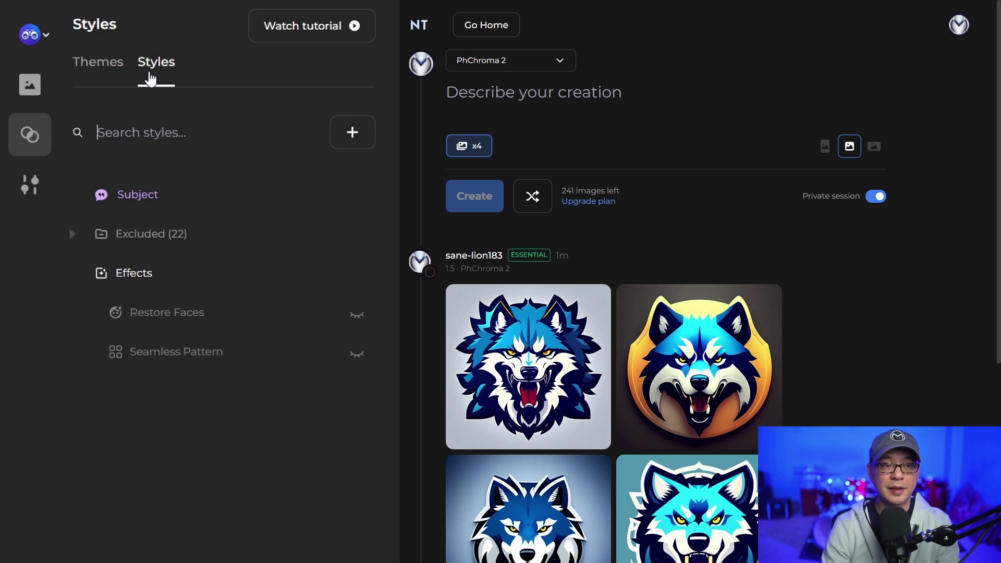
type("photo of a beautiful filipino-spanish woman, brown hair blonde streaks, ancient flowing gown, mathematical valid fractal wing design")
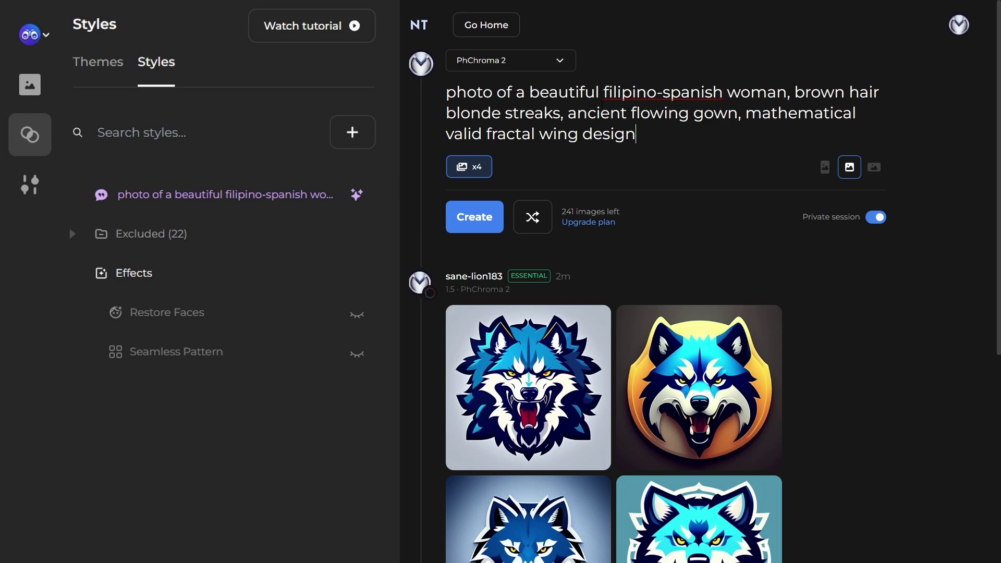
left_click_drag(795, 93, 834, 151)
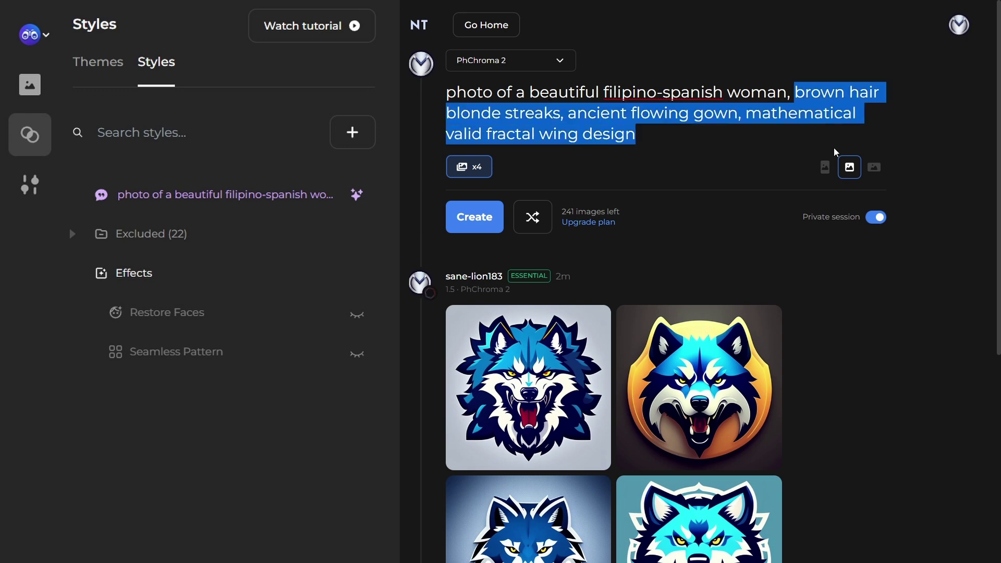
left_click(801, 153)
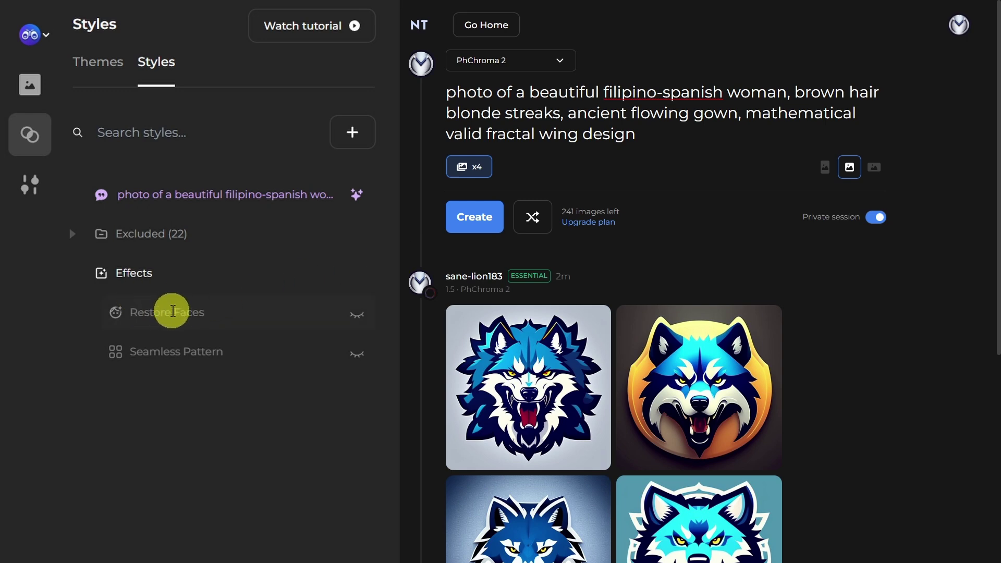
left_click(356, 319)
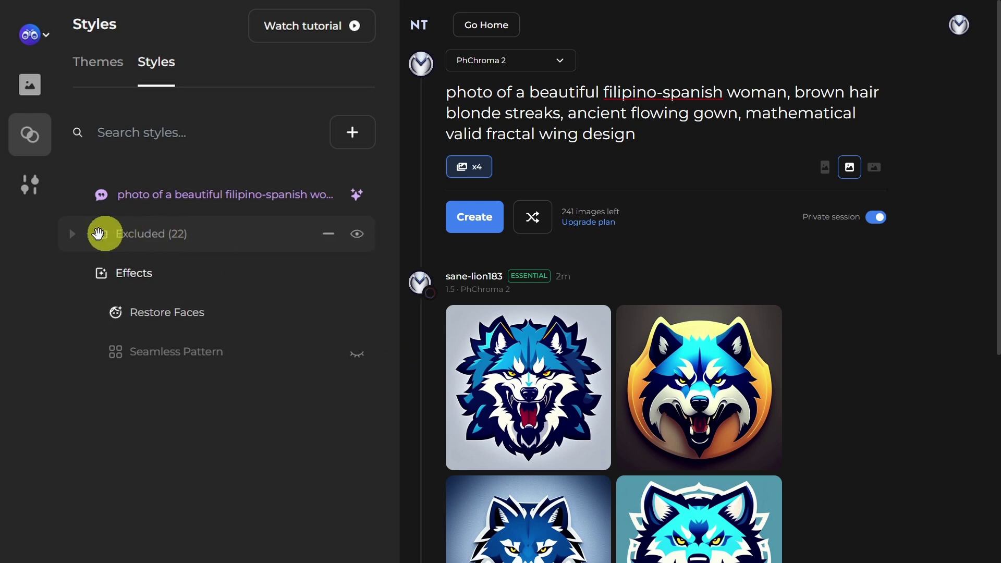
- Review the styles contained in the Excluded group
left_click(72, 239)
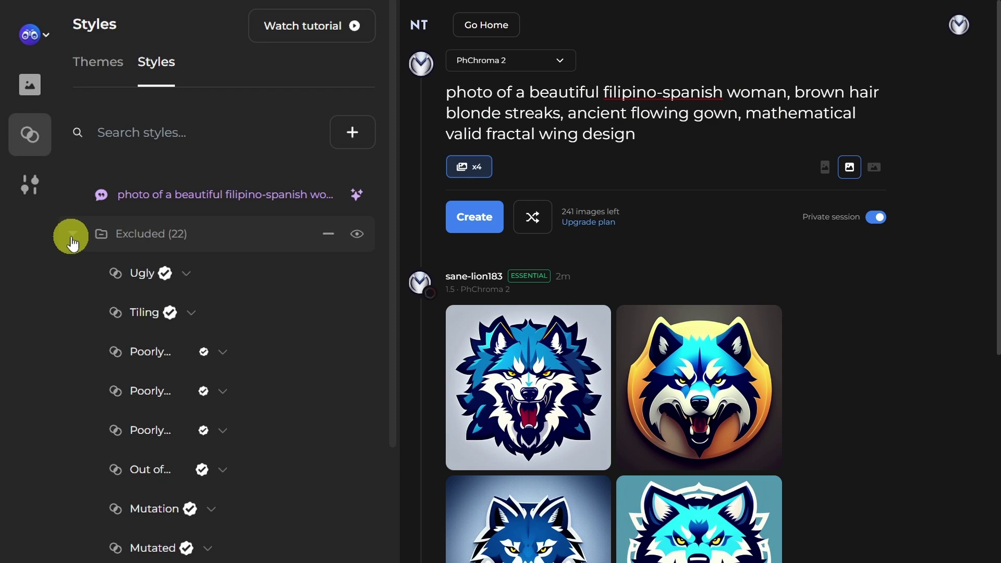
left_click(72, 242)
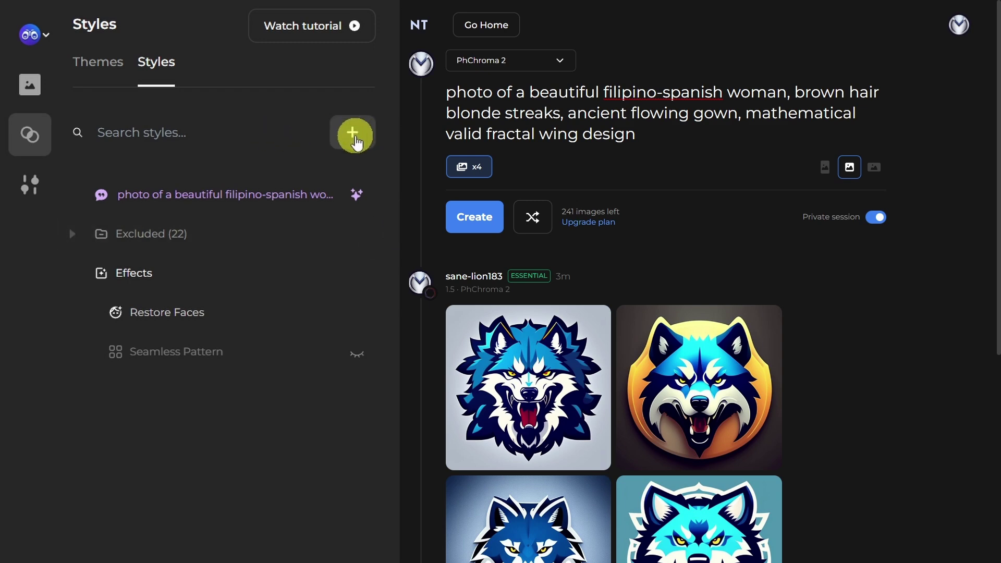
- Browse the categories of styles that can be added and search the styles for "anime"
left_click(355, 139)
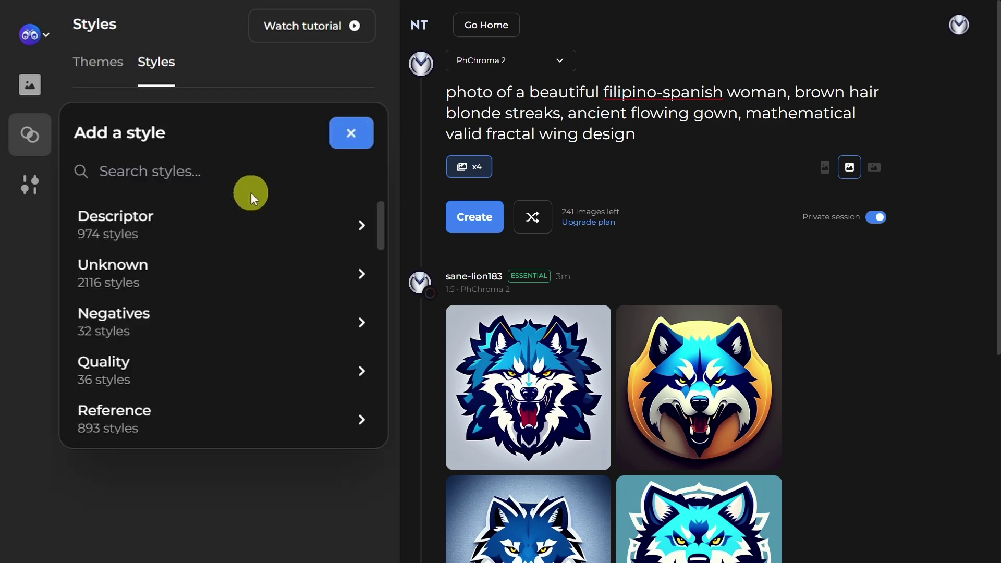
scroll(269, 245, "down", 5)
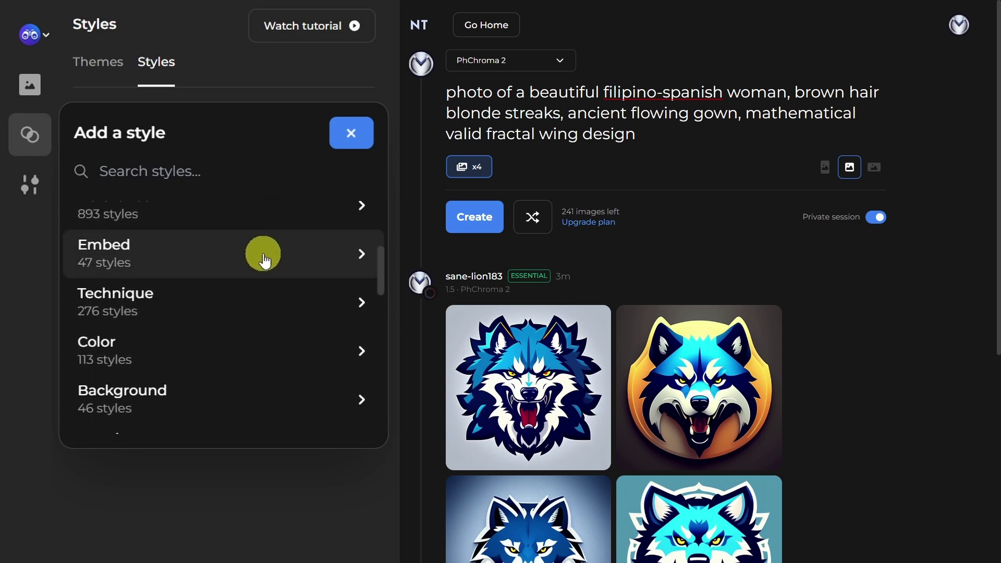
scroll(263, 256, "down", 2)
scroll(250, 229, "up", 4)
left_click(219, 169)
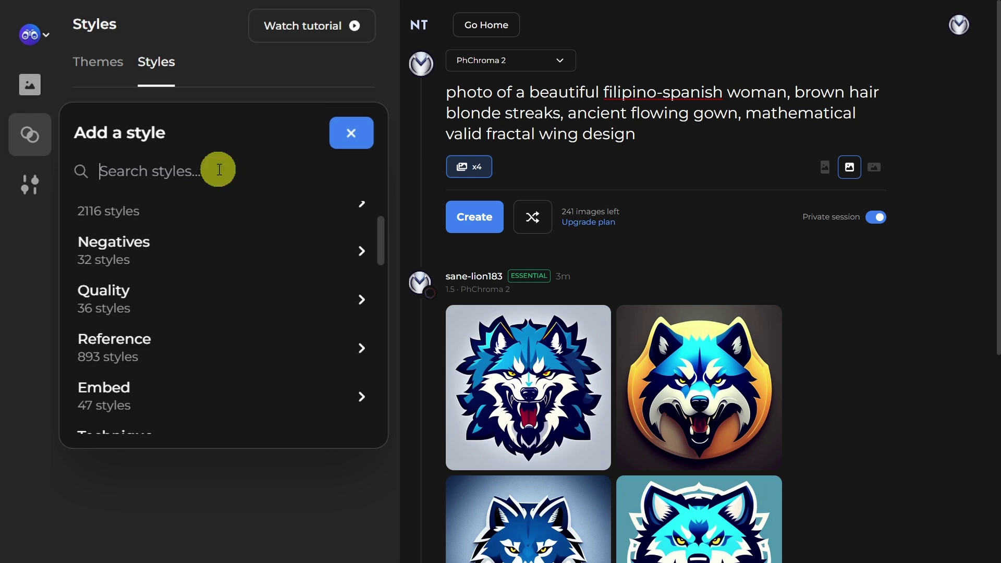
type("anim")
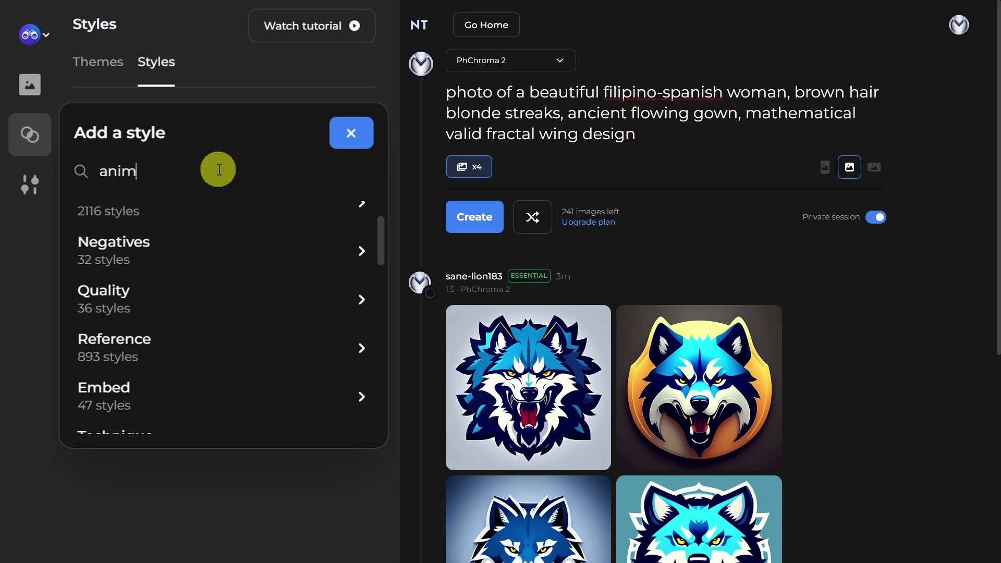
type("e")
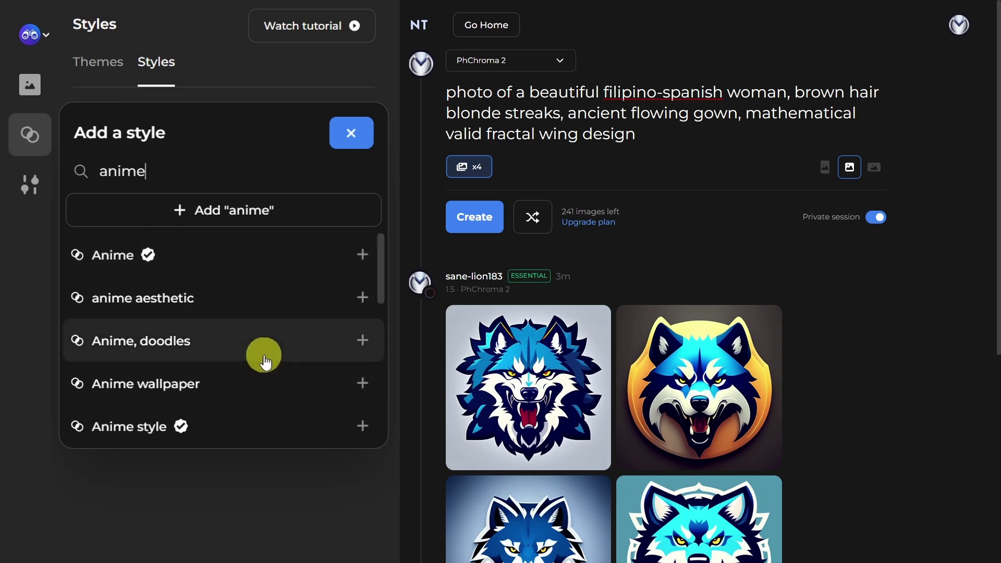
- Search the styles for "photo" and add Photorealistic portrait, Photorealism and Photography lighting
key("ctrl+a")
key("BackSpace")
type("photo")
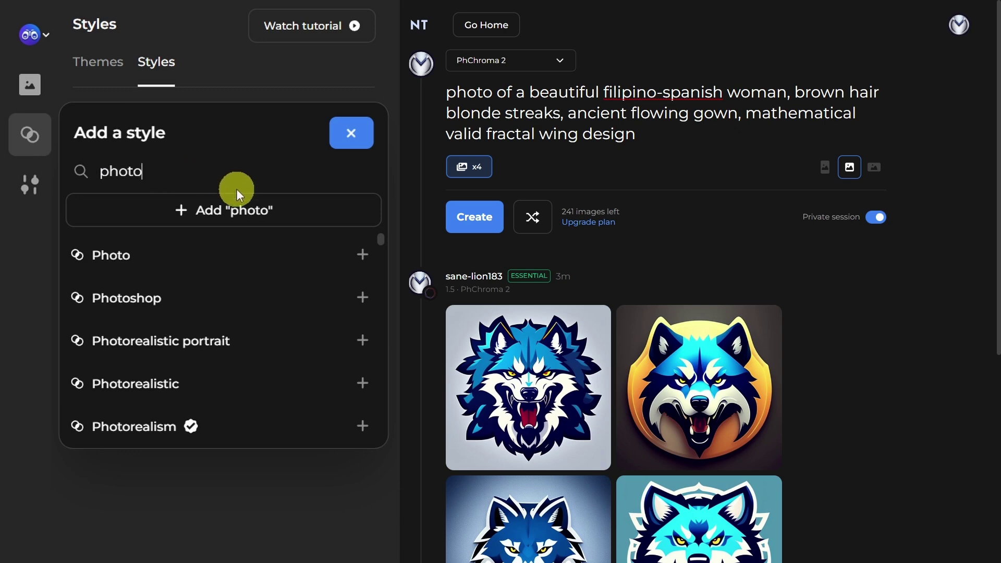
left_click(245, 351)
scroll(261, 323, "down", 1)
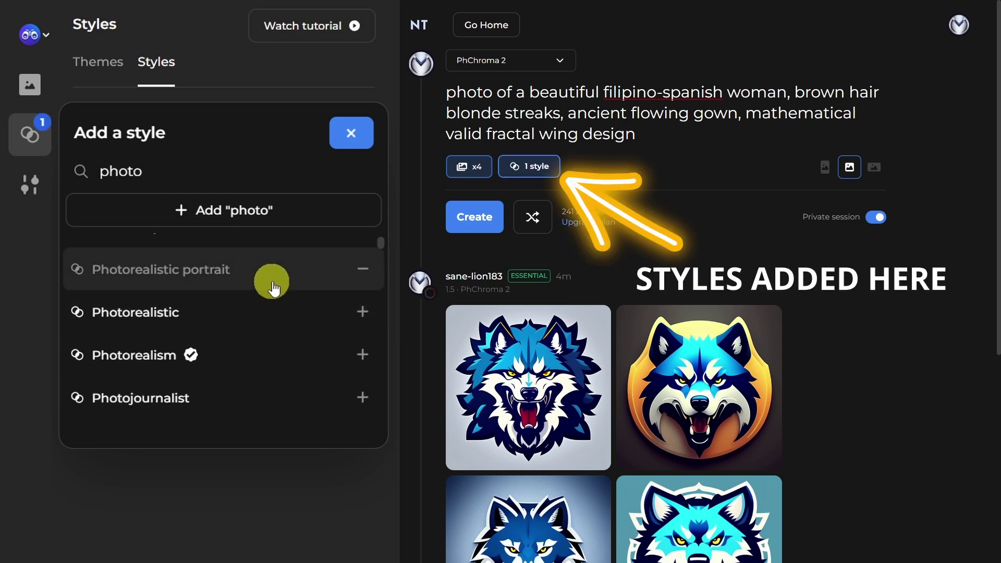
left_click(240, 360)
scroll(238, 339, "down", 3)
left_click(238, 313)
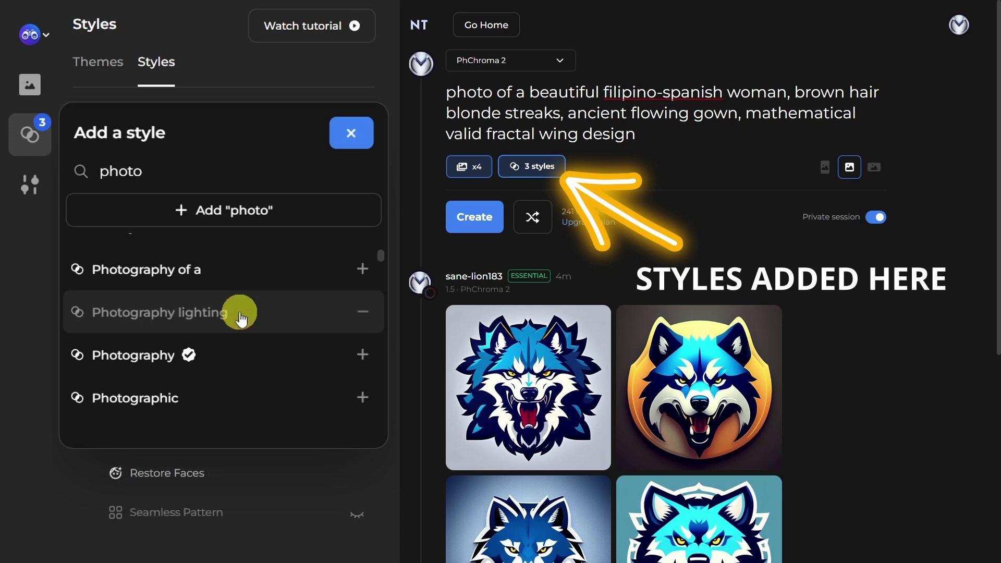
- Clear the style search and look through the styles in the Reference category
scroll(240, 317, "down", 2)
key("BackSpace")
key("BackSpace")
key("BackSpace")
key("BackSpace")
key("BackSpace")
scroll(272, 217, "down", 1)
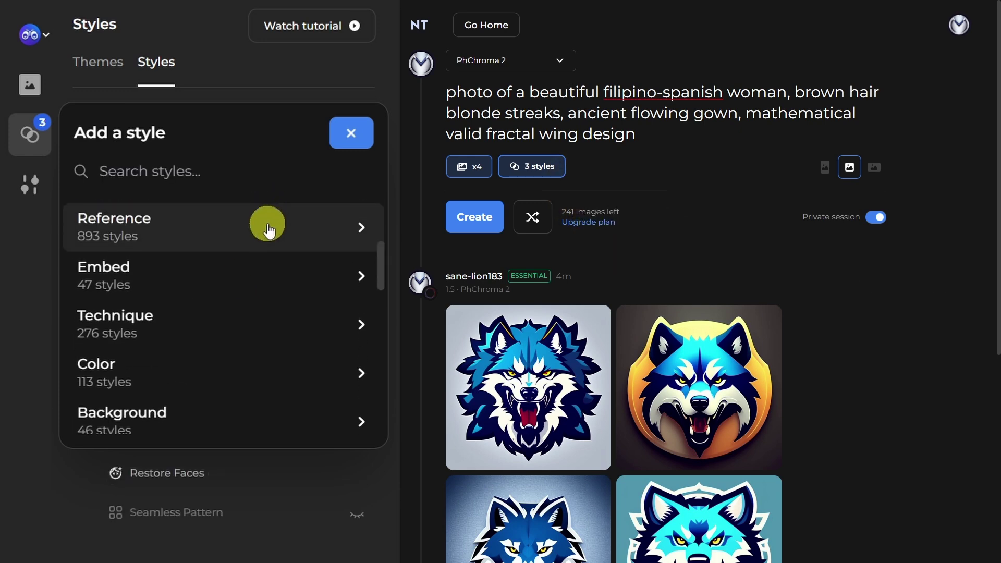
scroll(277, 234, "up", 2)
left_click(208, 346)
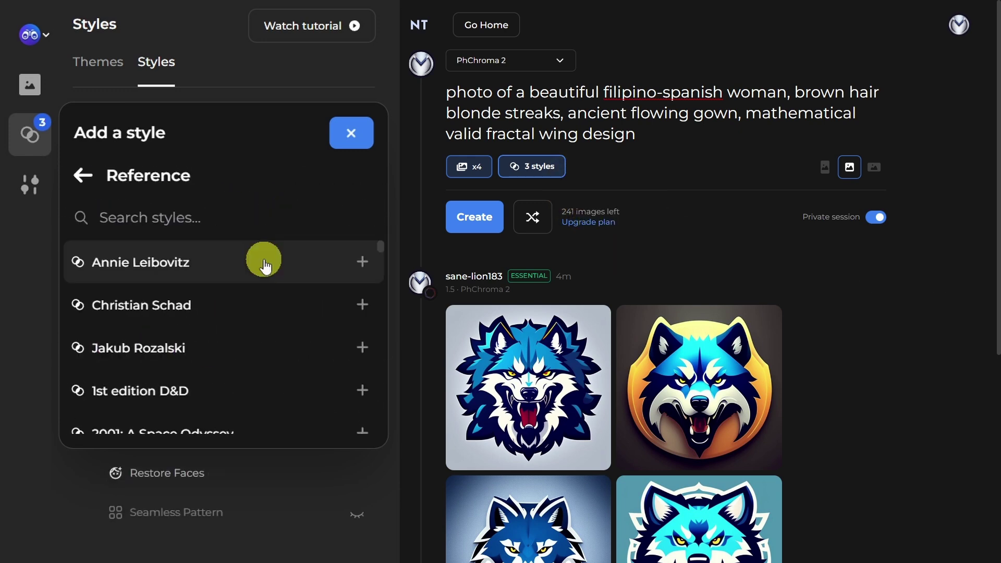
scroll(264, 264, "down", 2)
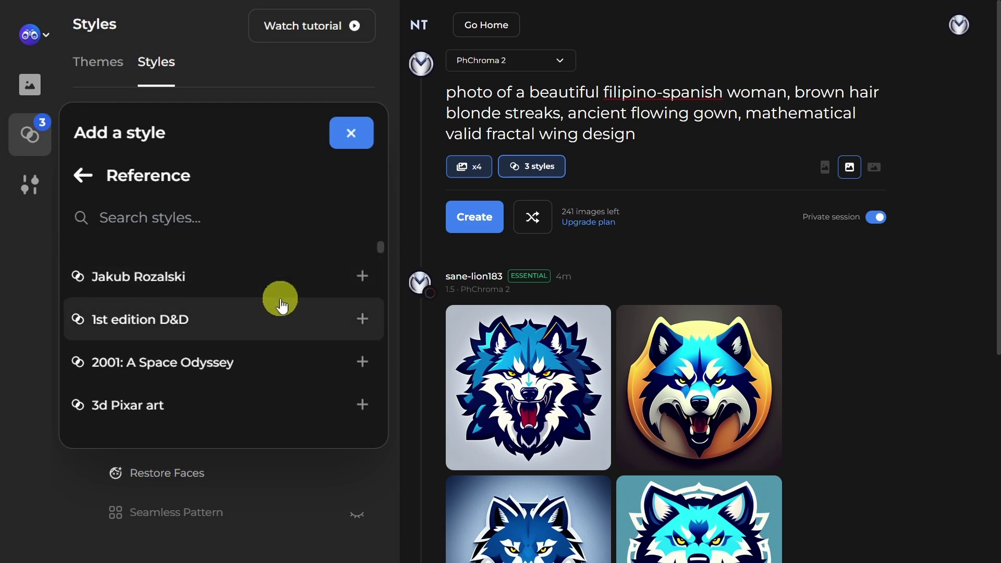
scroll(280, 302, "down", 1)
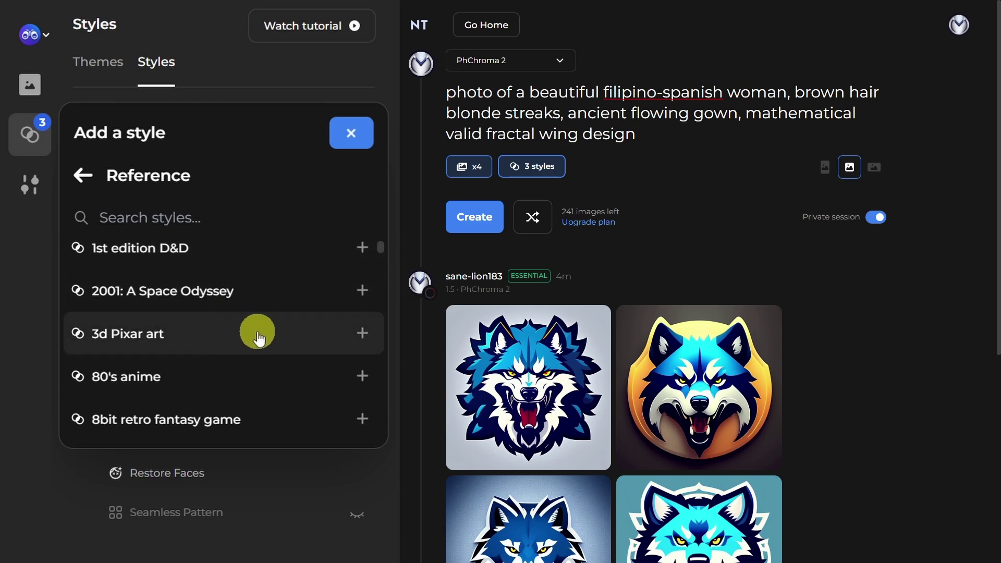
scroll(256, 334, "down", 1)
scroll(134, 329, "down", 3)
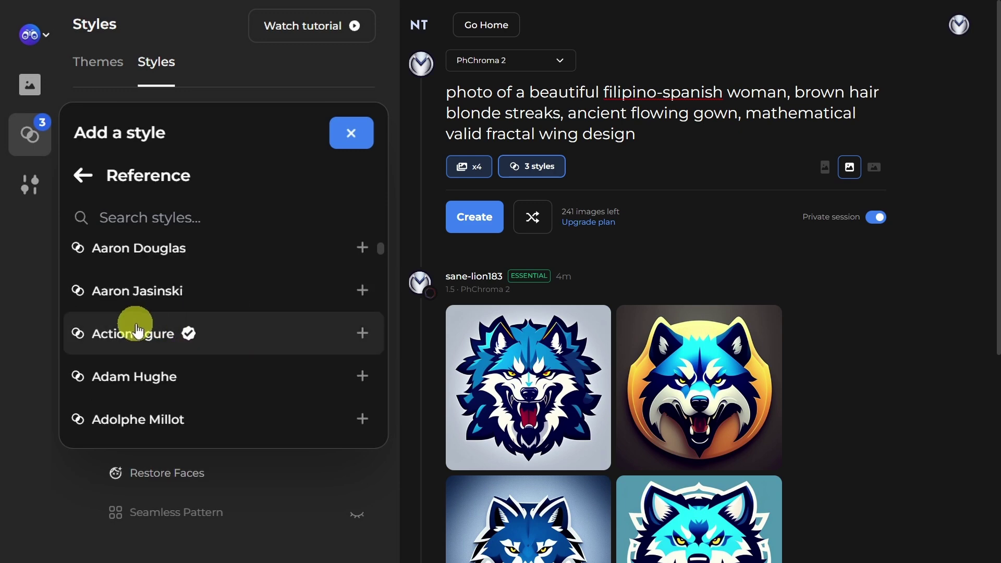
- Add the Analog style from the Embed category
left_click(344, 144)
left_click(340, 134)
left_click(189, 328)
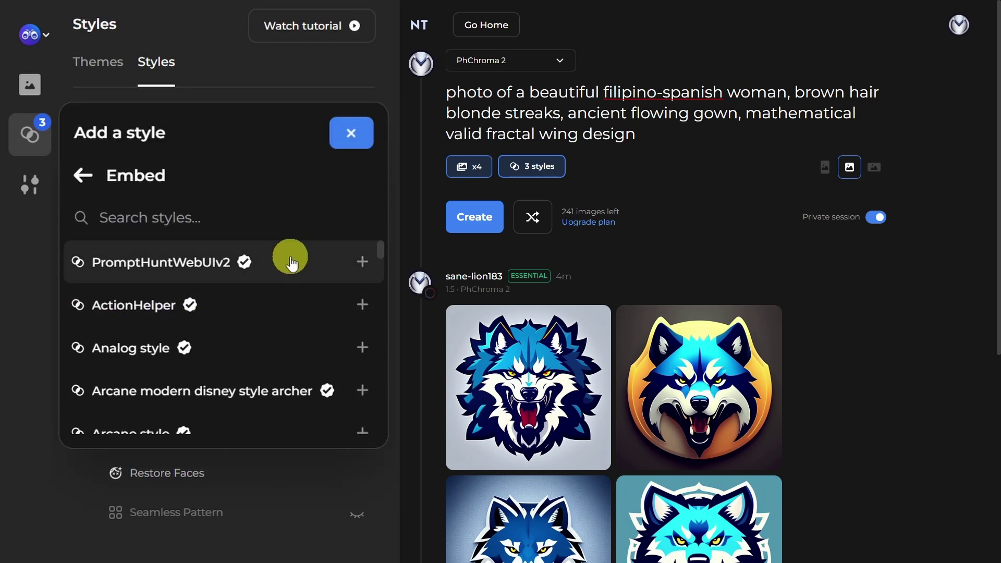
scroll(135, 286, "down", 2)
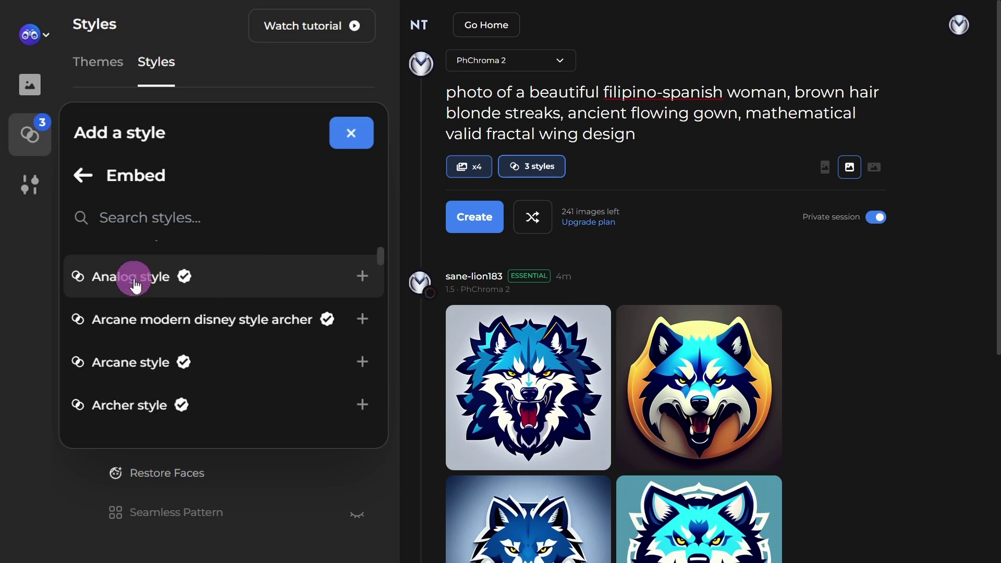
left_click(134, 286)
- Look through the styles in the Color category
left_click(354, 140)
left_click(266, 275)
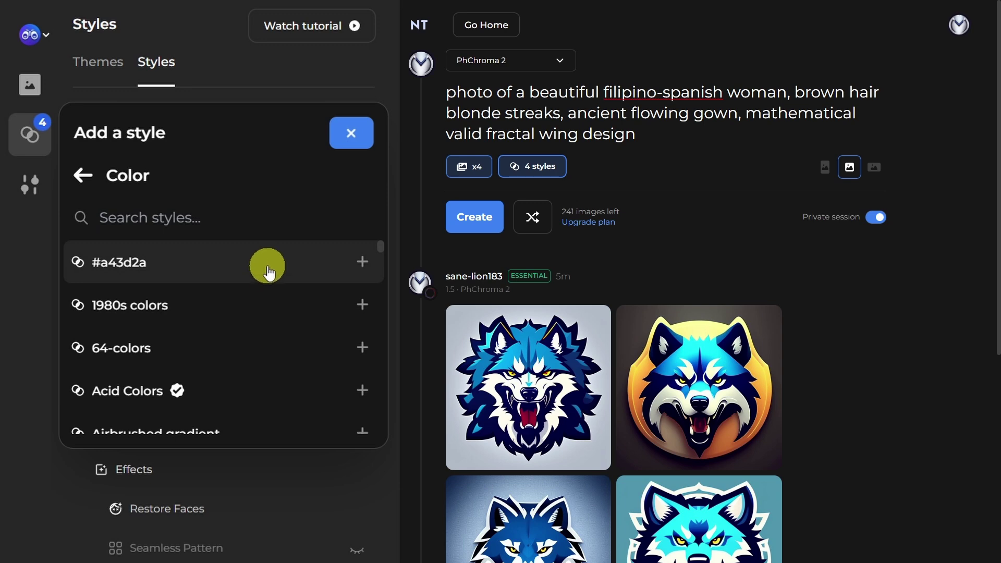
scroll(265, 262, "down", 2)
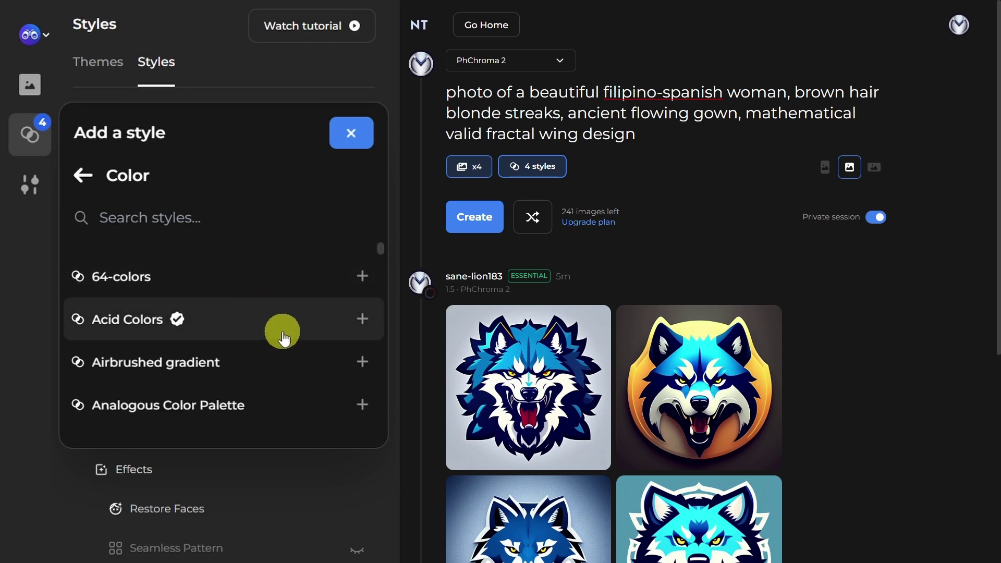
scroll(283, 333, "down", 2)
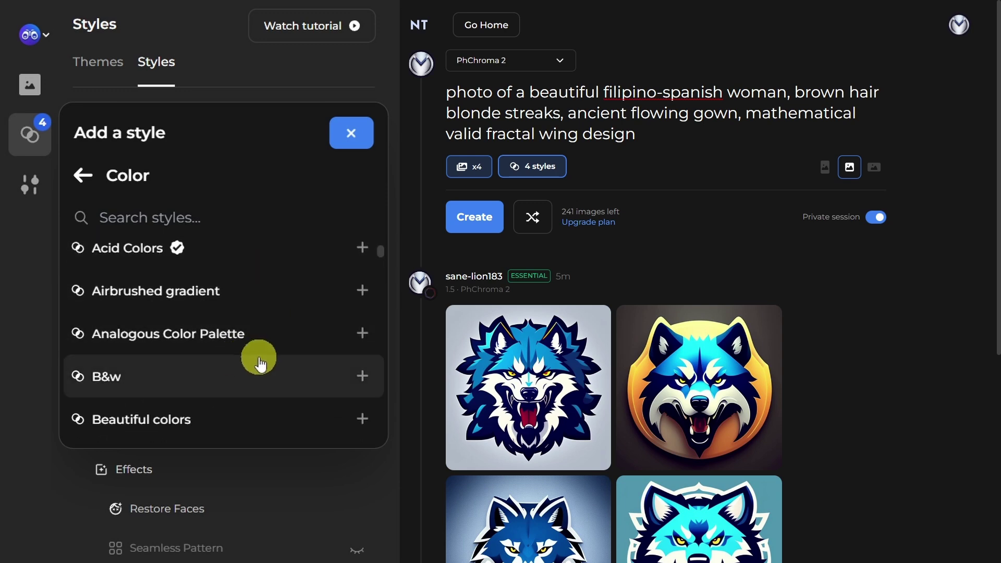
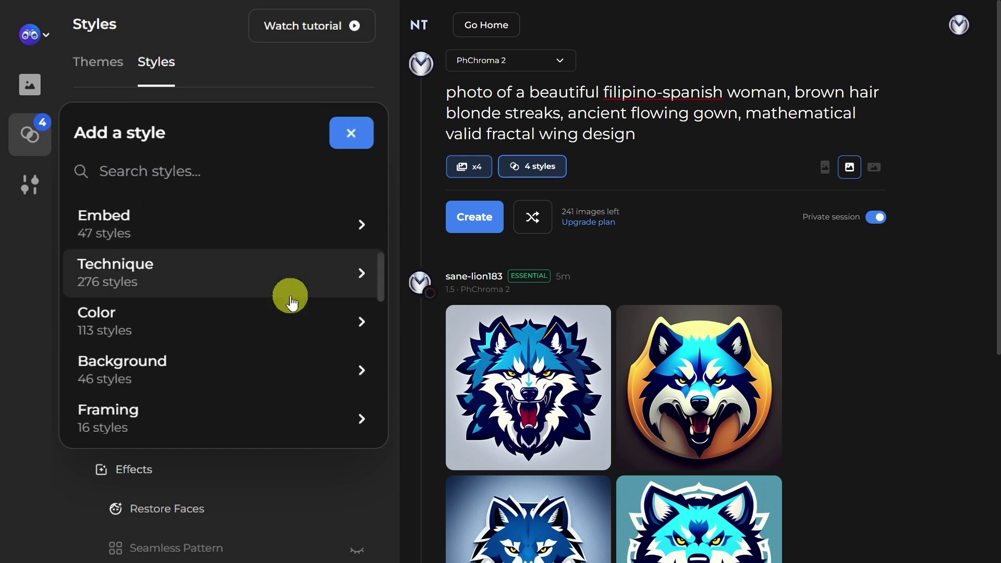
- Add the Colorful gradient background style from the Background category
left_click(225, 332)
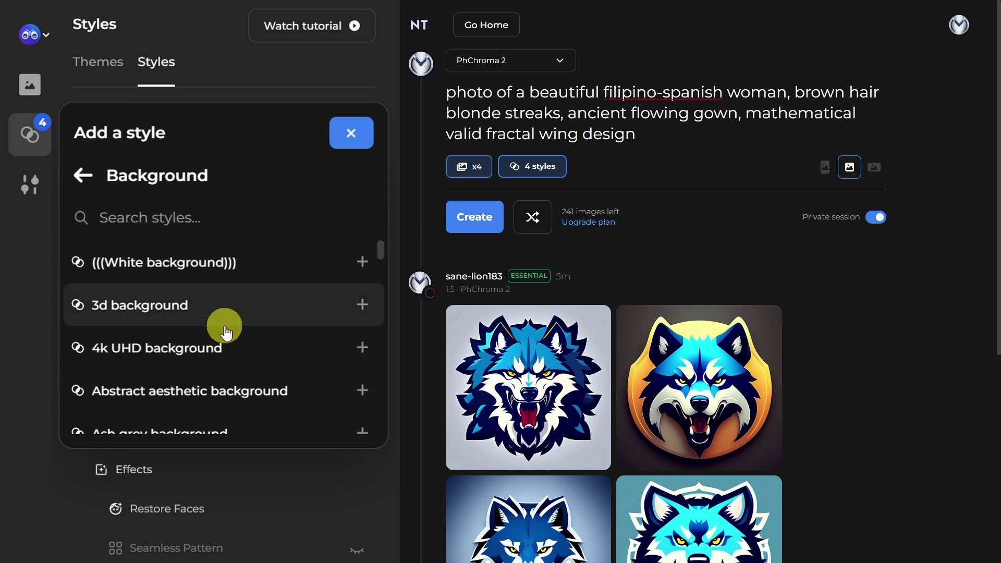
scroll(286, 265, "down", 3)
left_click(278, 307)
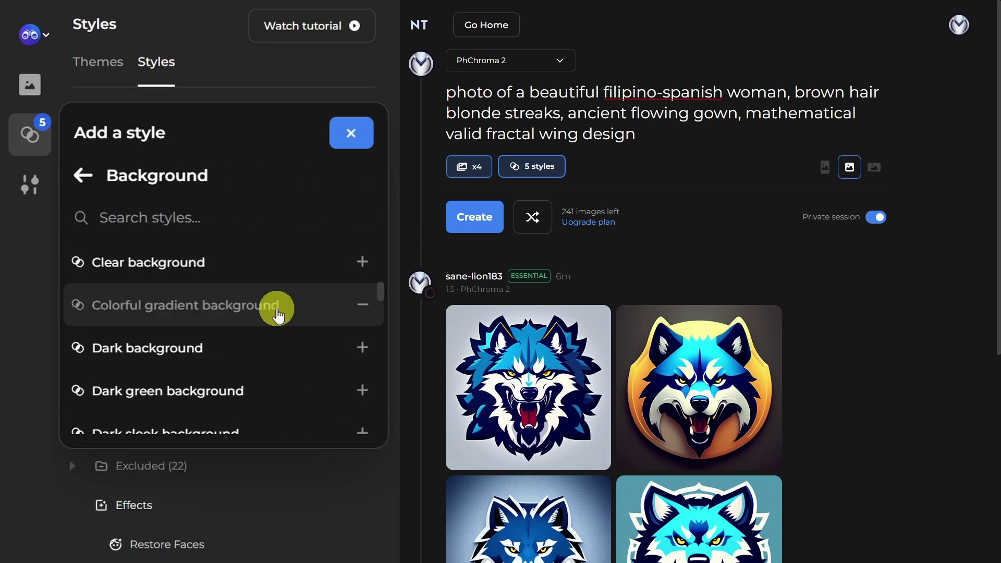
- Add the Head and chest only style from the Perspective category and close the style picker
left_click(348, 148)
left_click(245, 265)
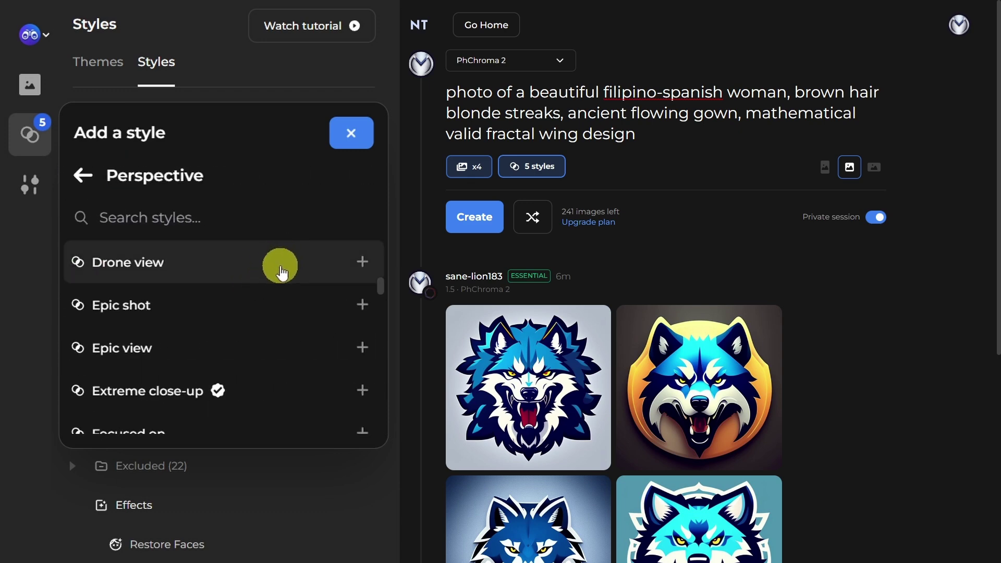
scroll(235, 313, "down", 5)
scroll(217, 324, "up", 2)
left_click(219, 307)
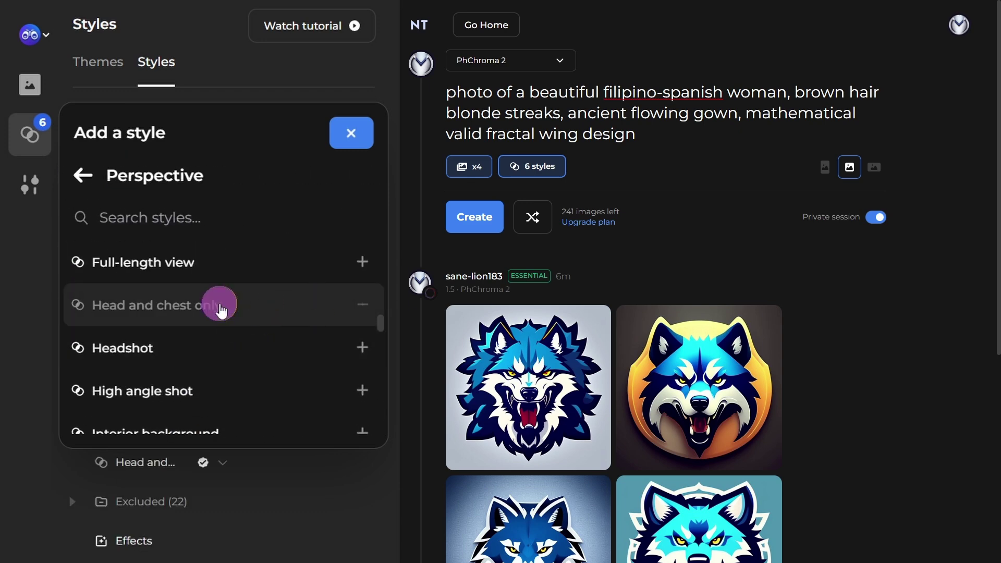
left_click(398, 166)
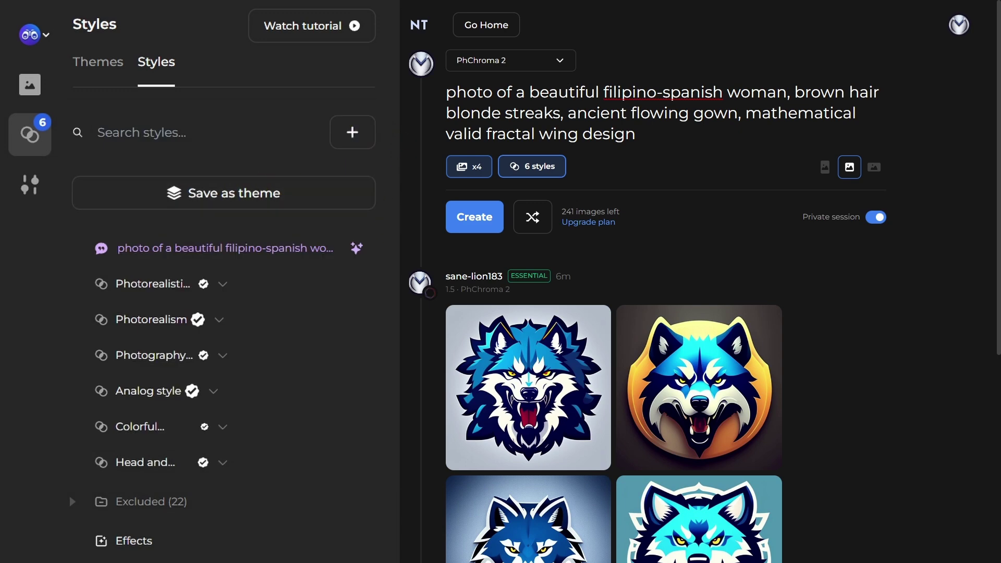
- Start saving the added styles as a new theme
left_click(261, 199)
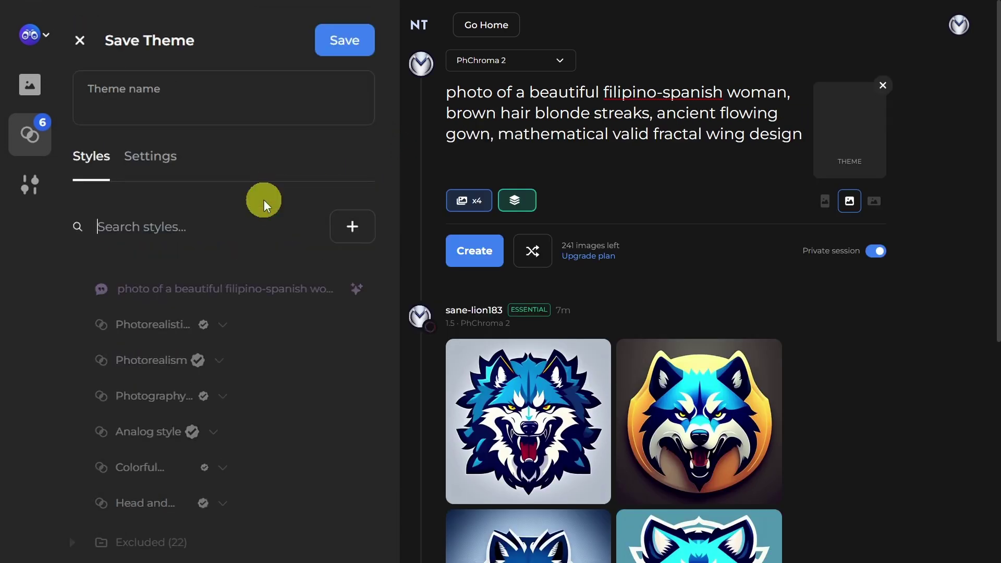
left_click(236, 222)
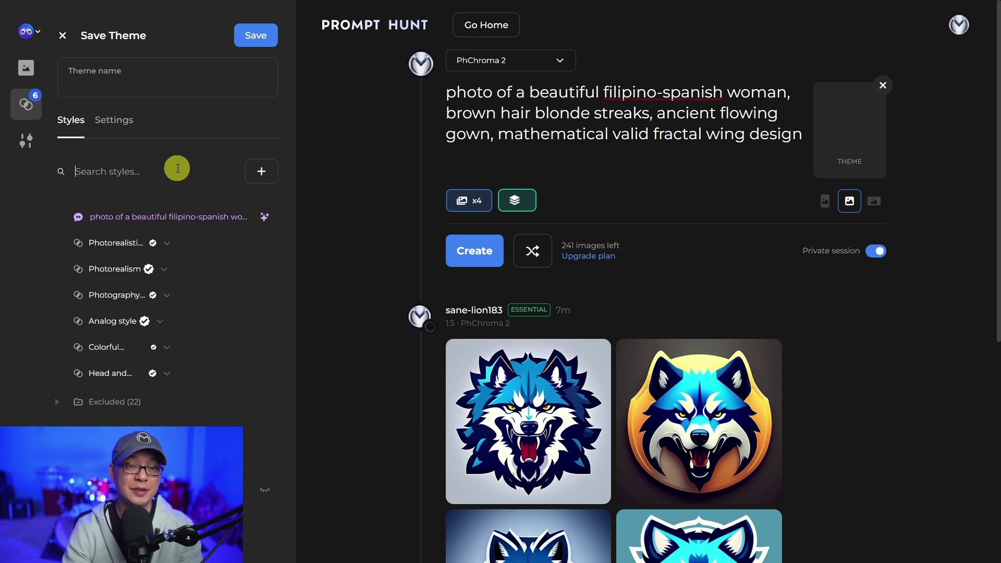
- Generate images from the woman prompt with the six added styles and view each result enlarged
left_click(475, 252)
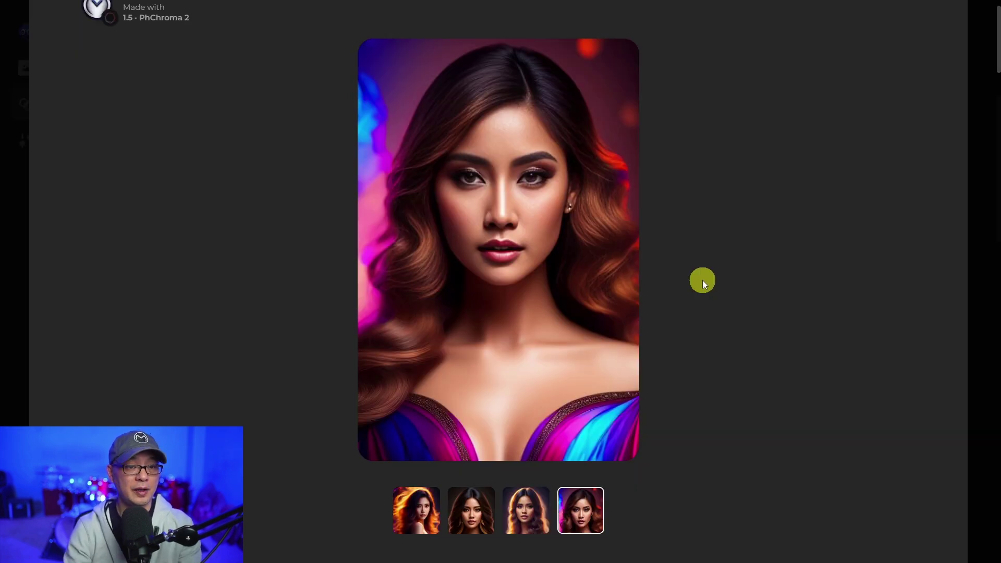
left_click(425, 513)
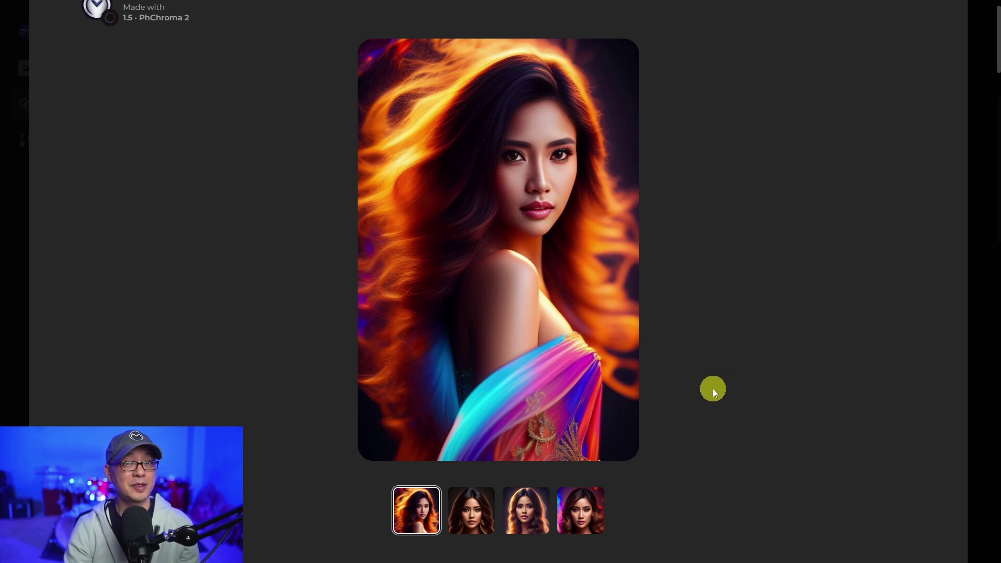
left_click(464, 524)
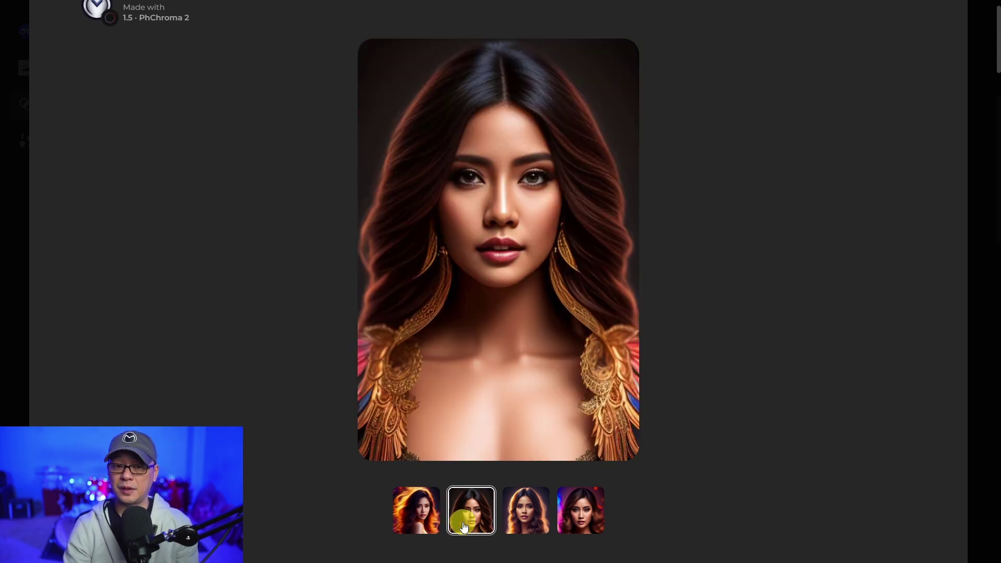
left_click(526, 518)
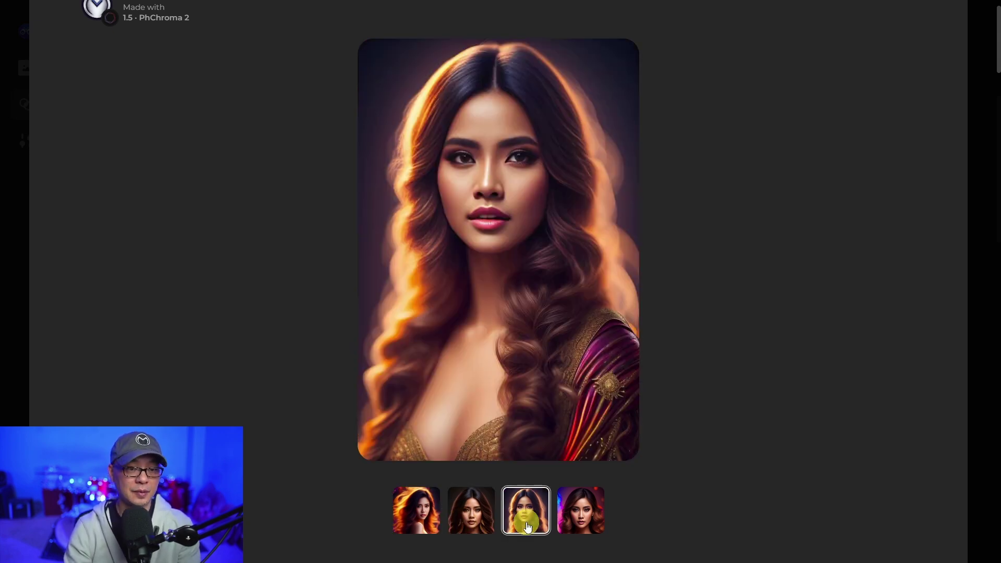
left_click(583, 522)
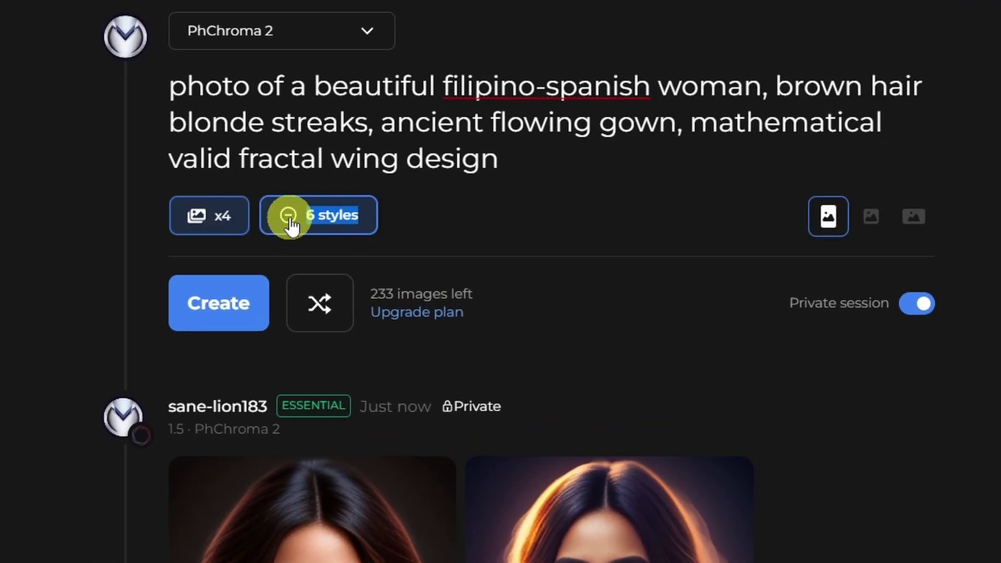
- Remove all six styles from the prompt and open the full template gallery to browse it
left_click(288, 215)
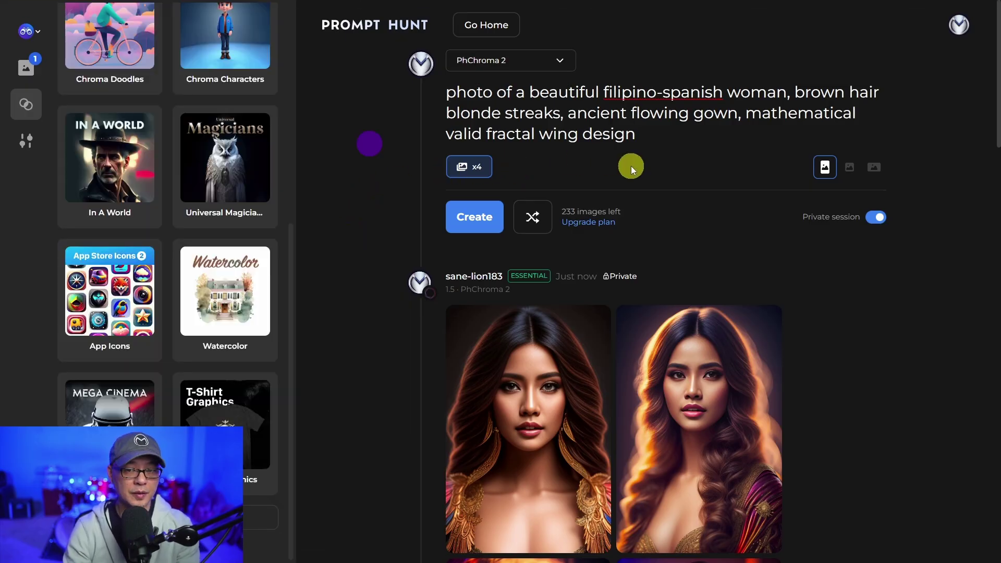
left_click(261, 518)
scroll(391, 313, "down", 10)
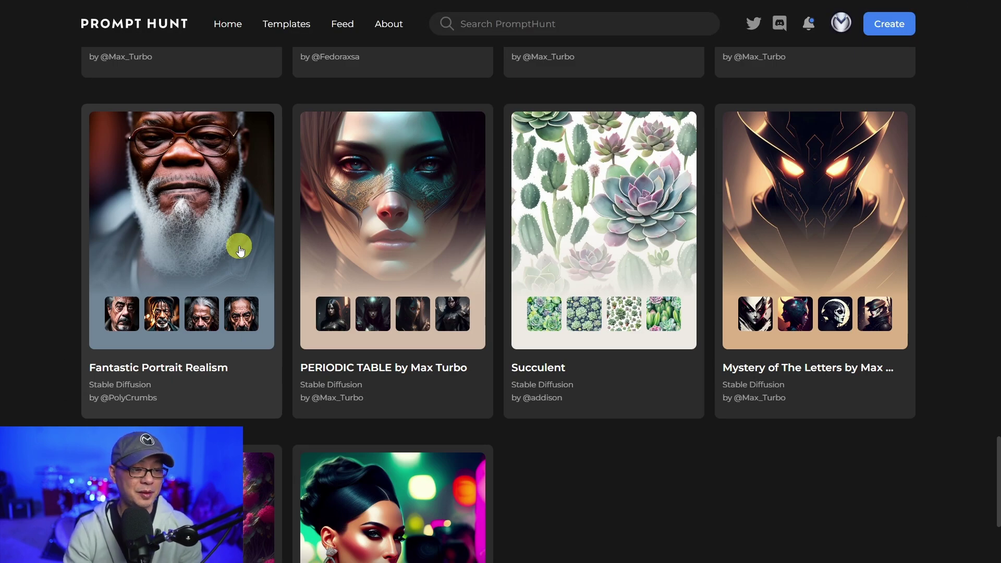
- Open the Fantastic Portrait Realism theme, expand its full list of styles and try the theme
left_click(228, 263)
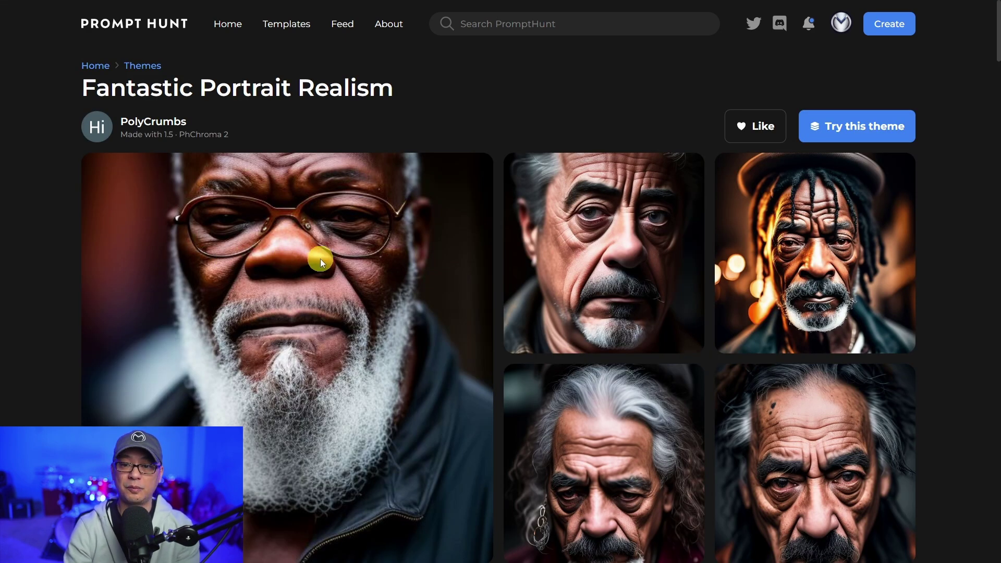
scroll(320, 261, "down", 2)
scroll(320, 261, "up", 1)
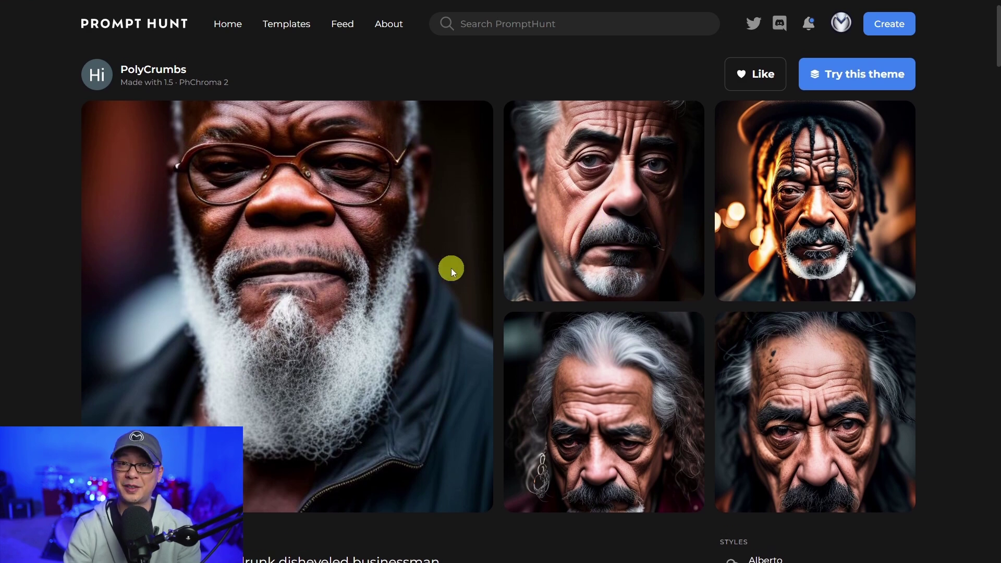
scroll(496, 293, "down", 2)
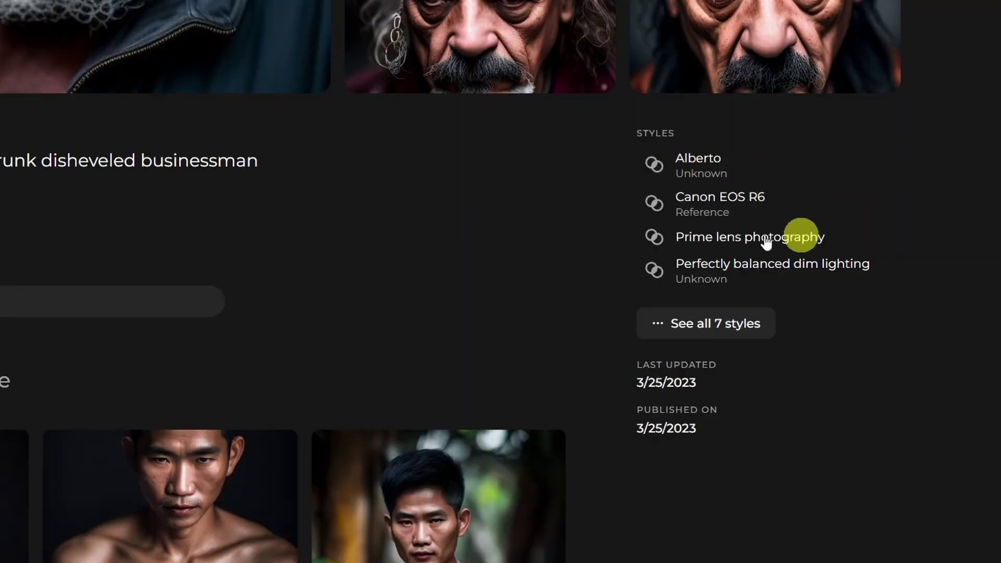
left_click(765, 324)
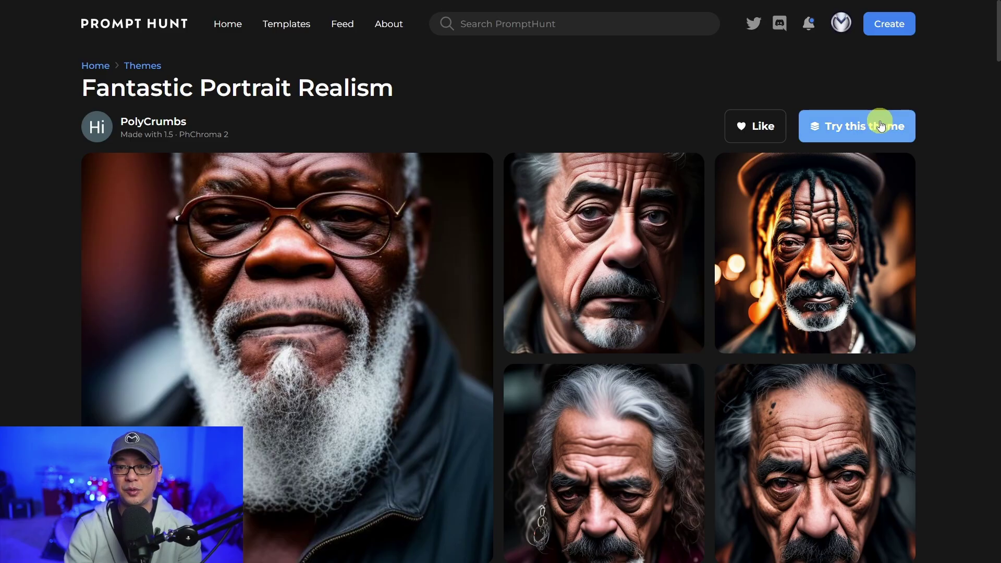
left_click(879, 125)
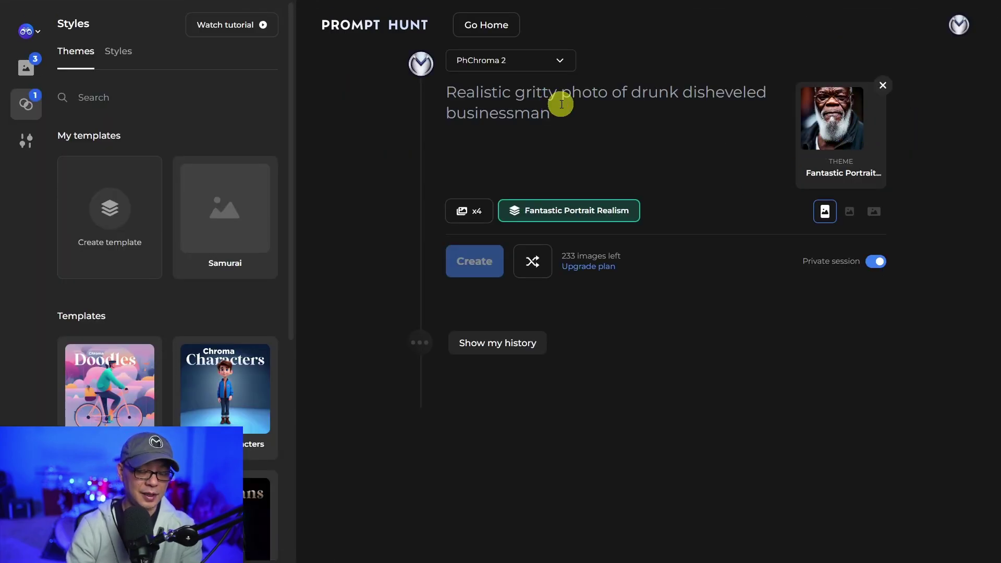
- Generate images from "photo of a beautiful filipino-spanish woman, brown hair blonde streaks, ancient flowing gown, mathematical valid fractal wing design" and view them enlarged
type("photo of a beautiful filipino-spanish woman, brown hair blonde streaks, ancient flowing gown, mathematical valid fractal wing design")
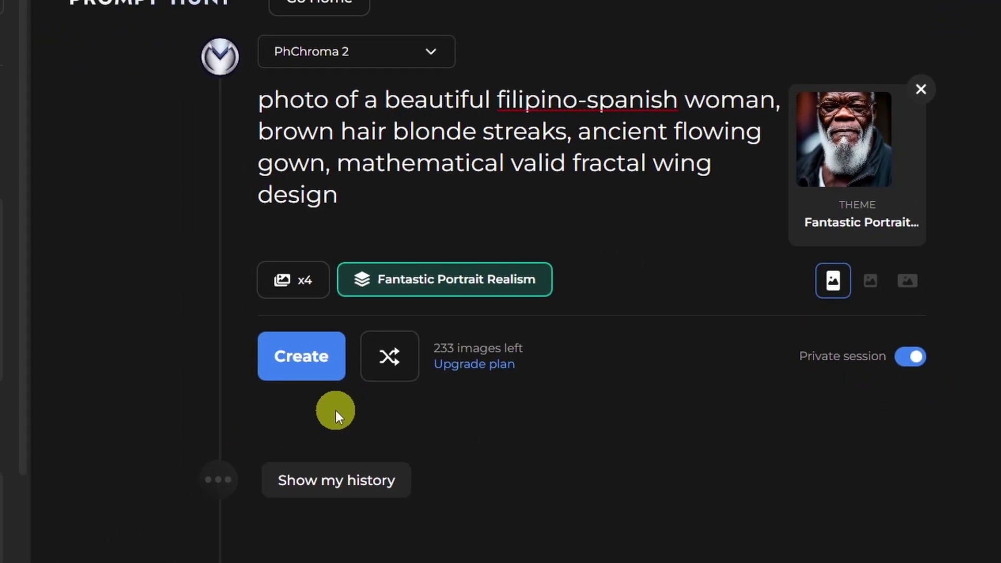
left_click(300, 357)
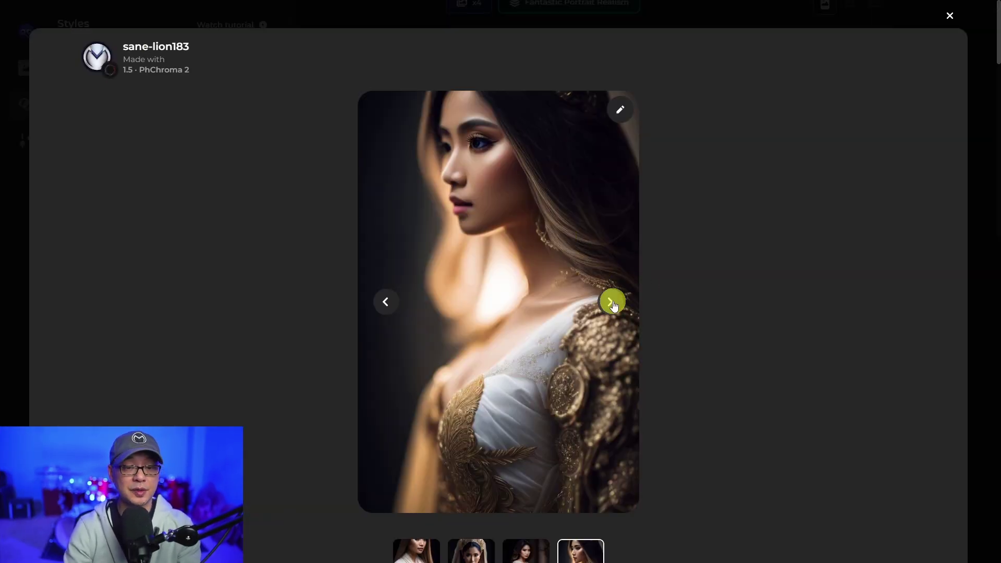
left_click(613, 305)
left_click(609, 307)
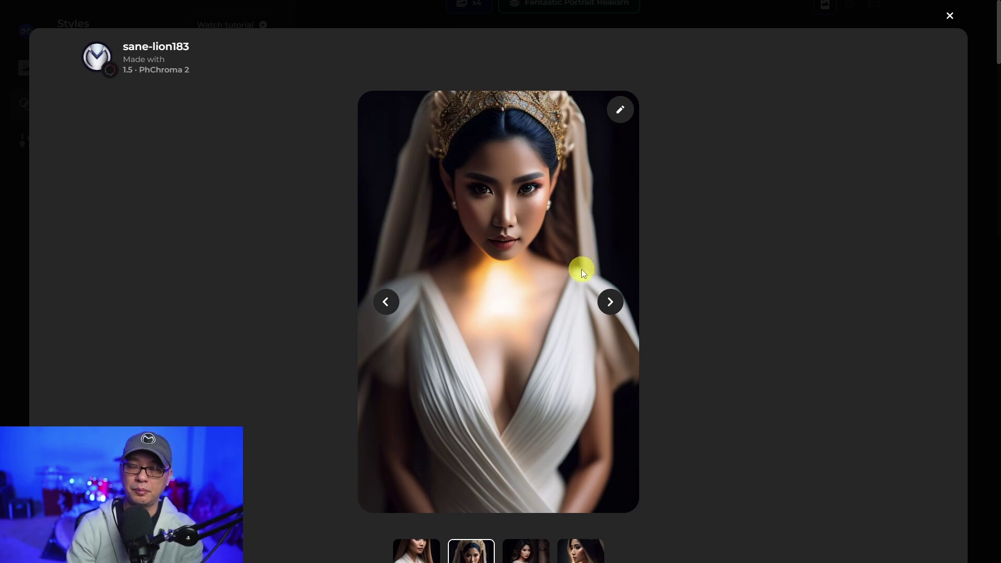
left_click(606, 304)
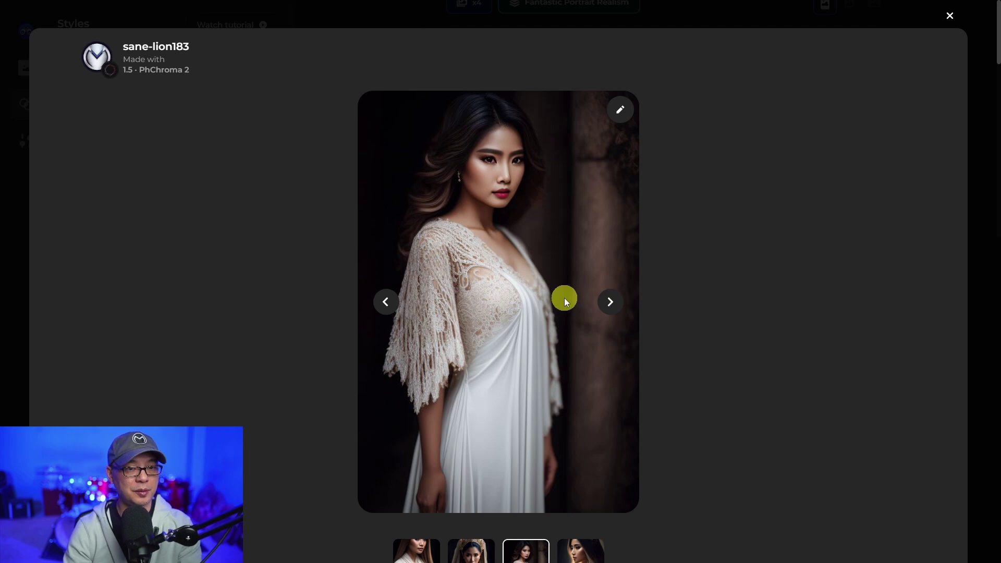
left_click(609, 300)
left_click(851, 266)
scroll(848, 271, "up", 3)
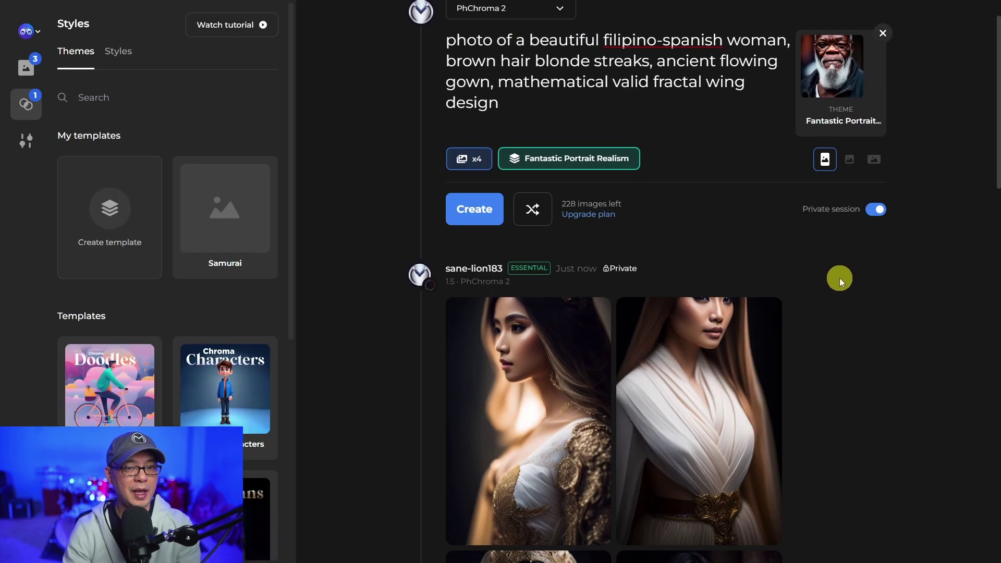
- Check which image generation models are available for the prompt without changing the selected one
scroll(824, 297, "up", 1)
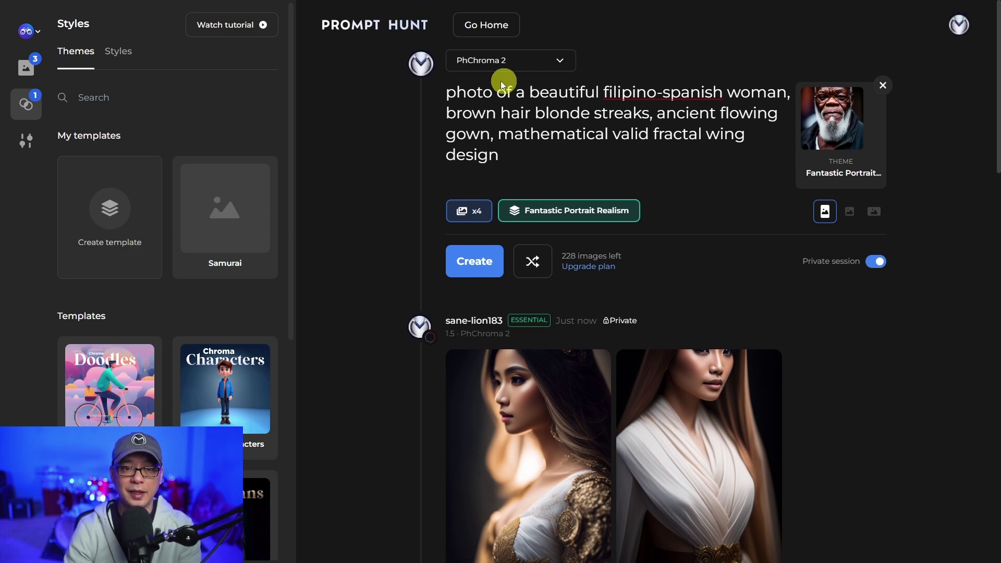
left_click(519, 63)
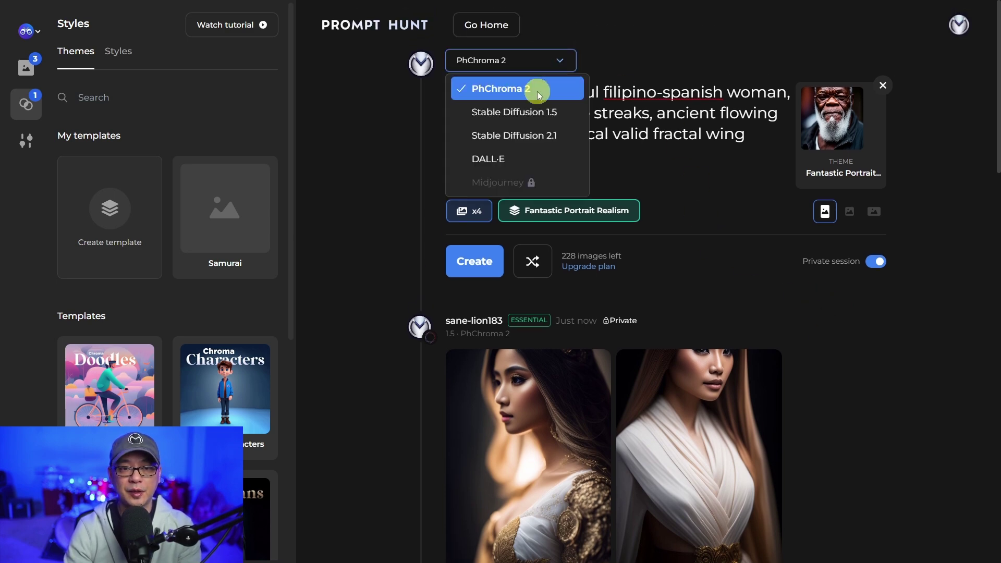
left_click(660, 58)
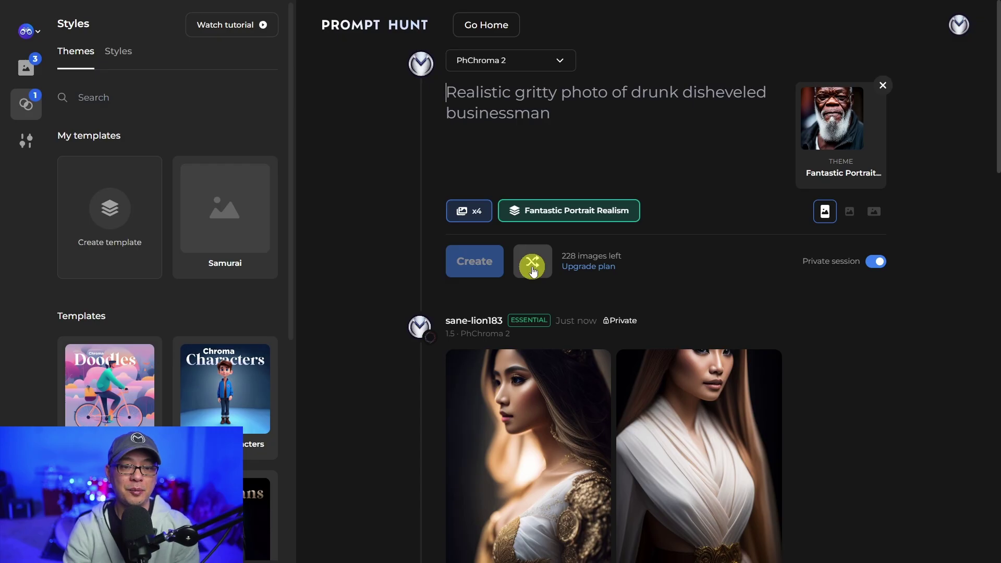
- Generate images from a randomly suggested prompt in the Fantastic Portrait Realism theme and review the results
left_click(533, 267)
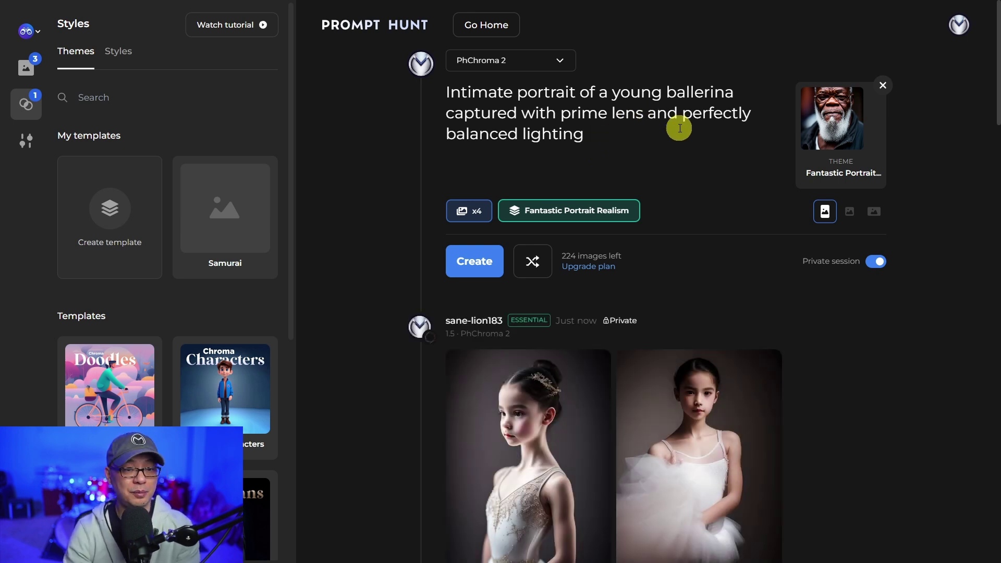
scroll(679, 128, "down", 7)
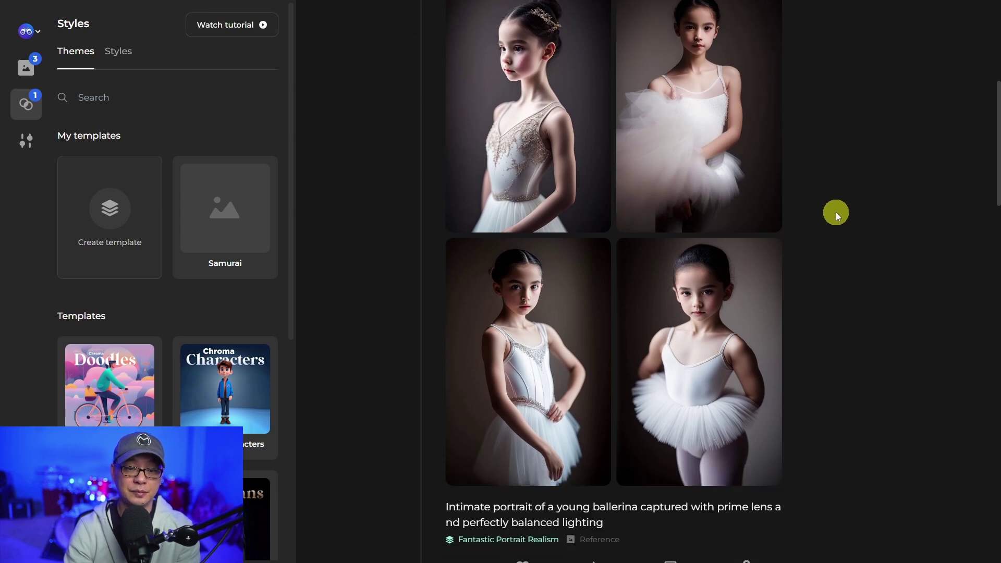
scroll(836, 214, "up", 7)
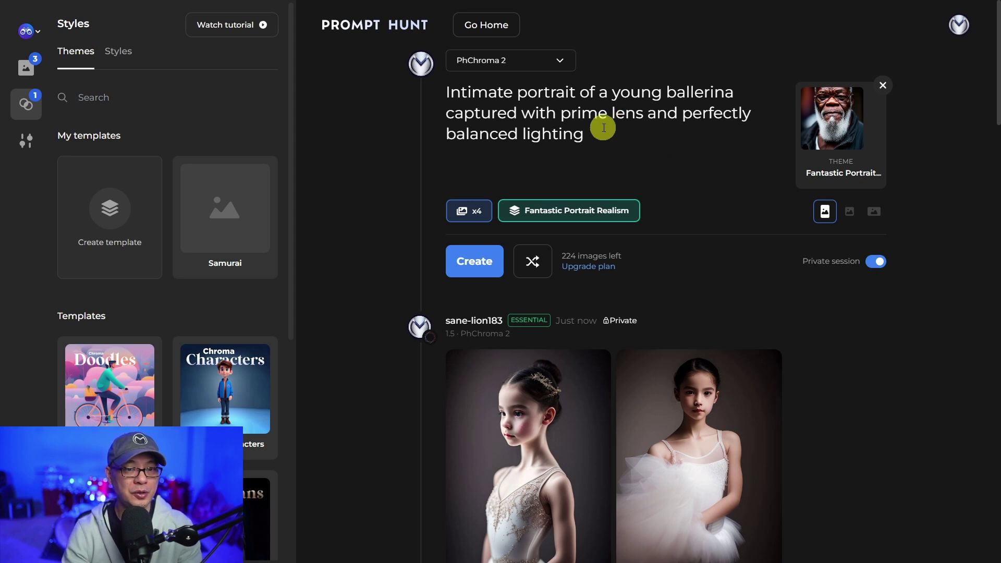
- Clear the suggested ballerina prompt and set the canvas to Wide in the general settings
left_click_drag(585, 134, 446, 97)
type("Realistic gritty photo of drunk disheveled businessman")
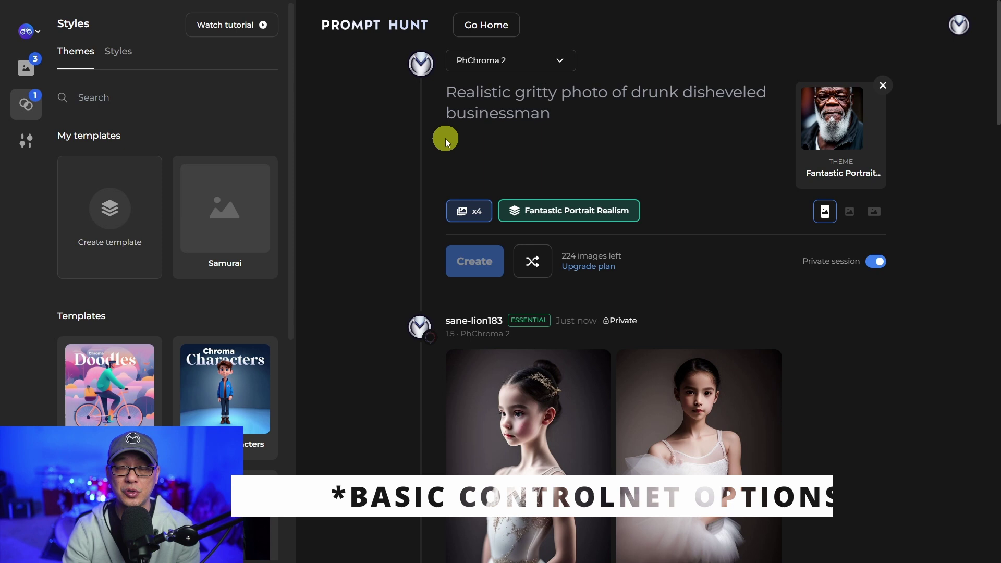
left_click(27, 68)
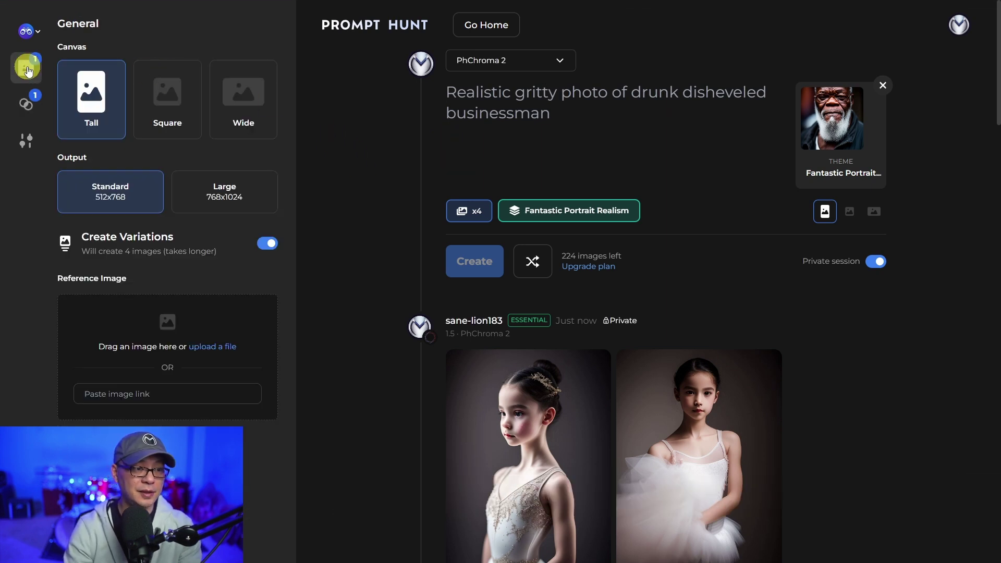
left_click(243, 99)
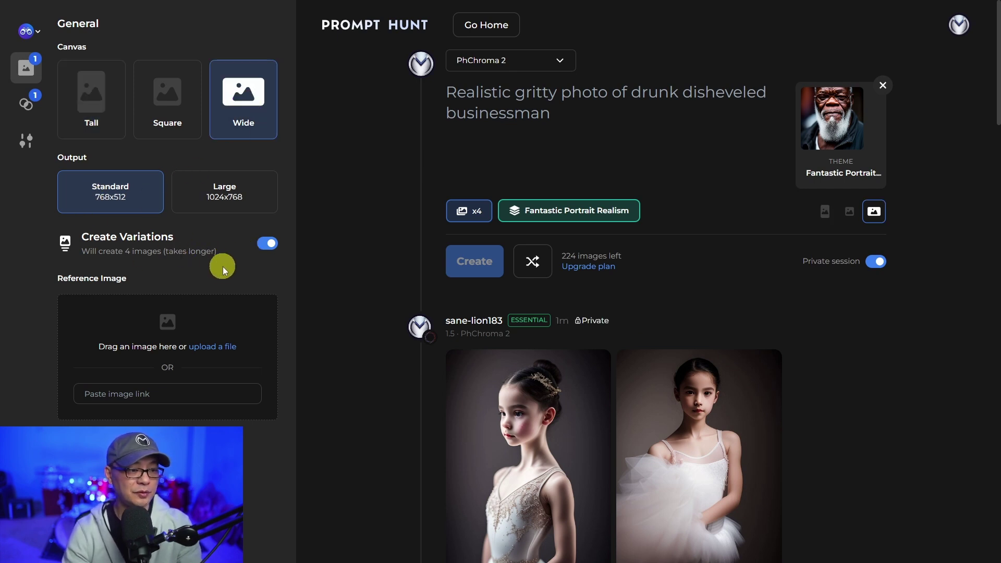
- Upload meditate.png as the reference image and set its image strength to 27
left_click(225, 347)
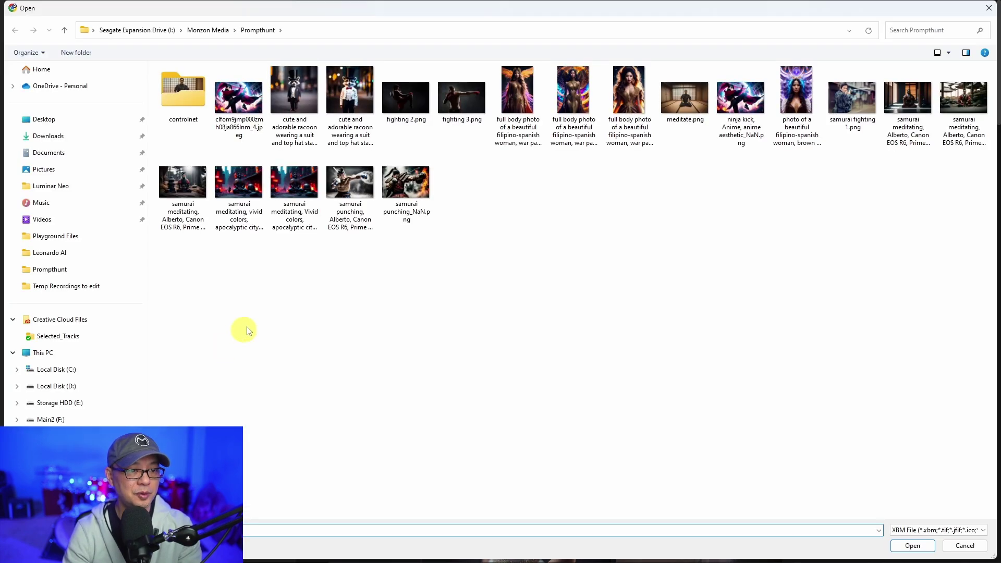
left_click(683, 96)
left_click(912, 545)
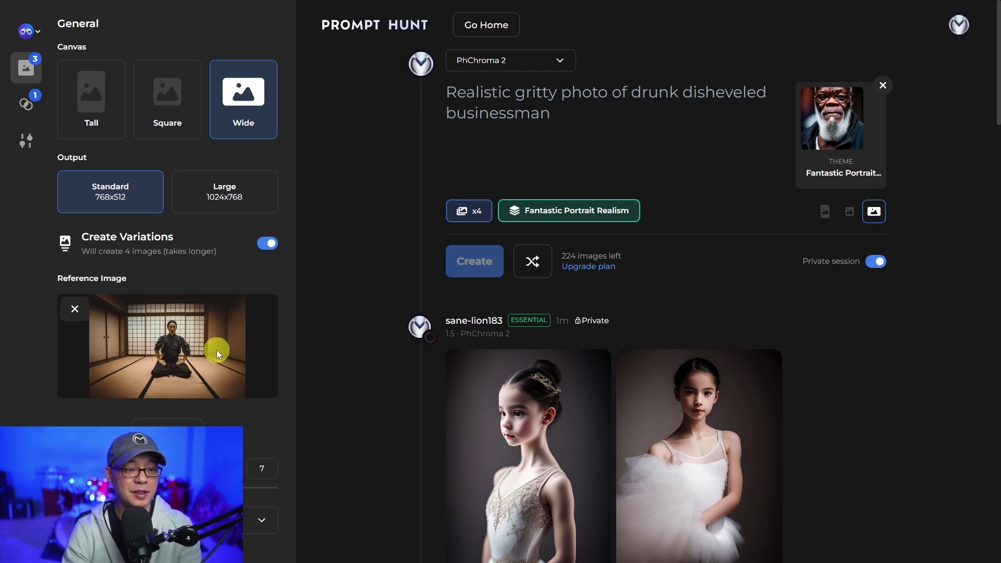
left_click_drag(82, 488, 119, 489)
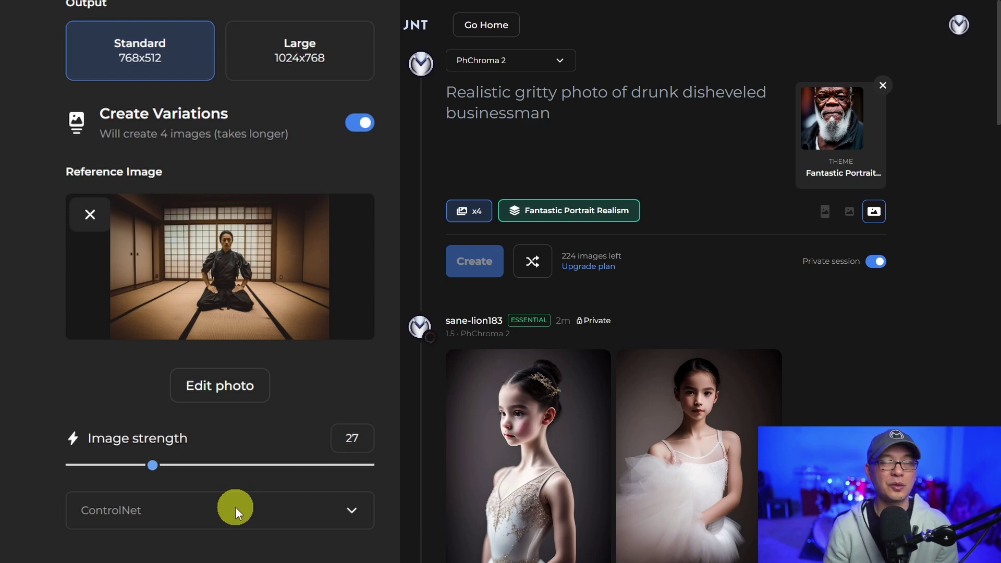
- Set ControlNet to canny for the reference image and generate images from the prompt "samurai meditating"
left_click(236, 506)
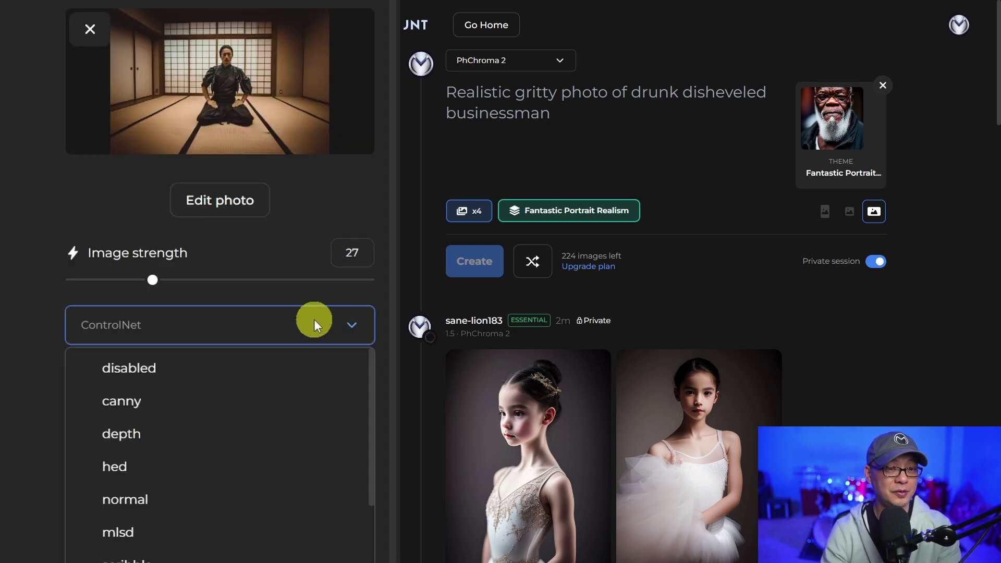
left_click(289, 396)
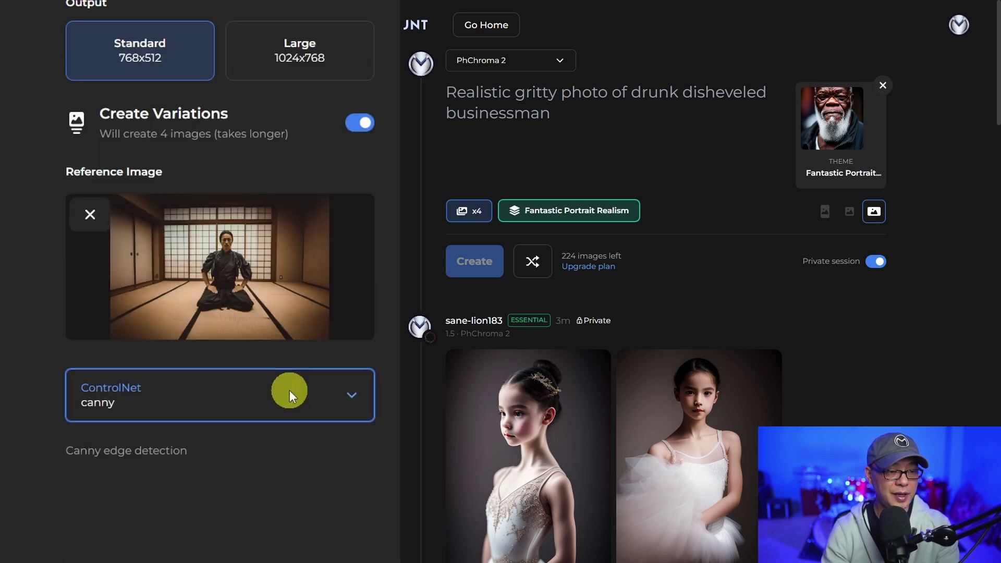
left_click(566, 114)
left_click(563, 115)
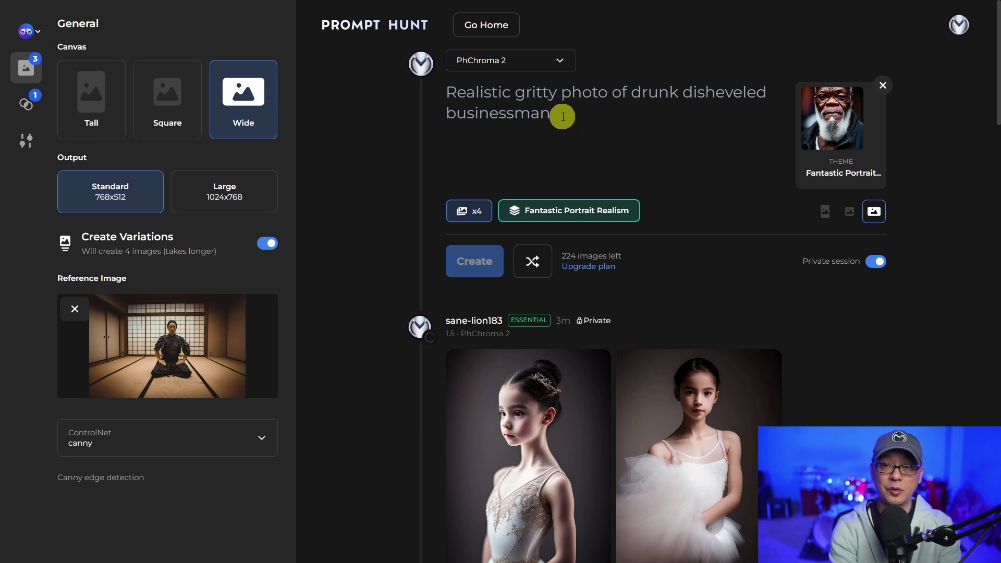
type("samurai meditating")
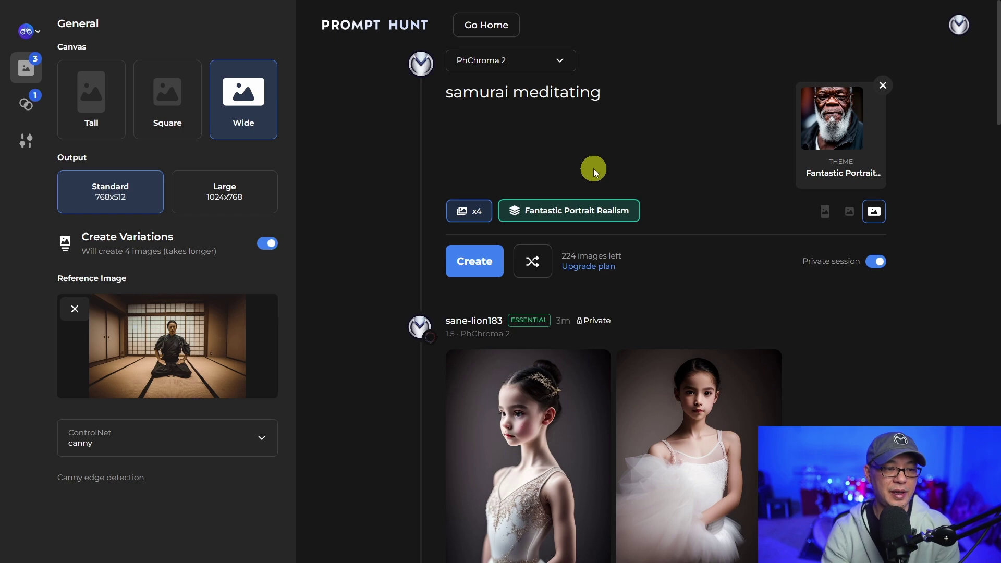
left_click(471, 263)
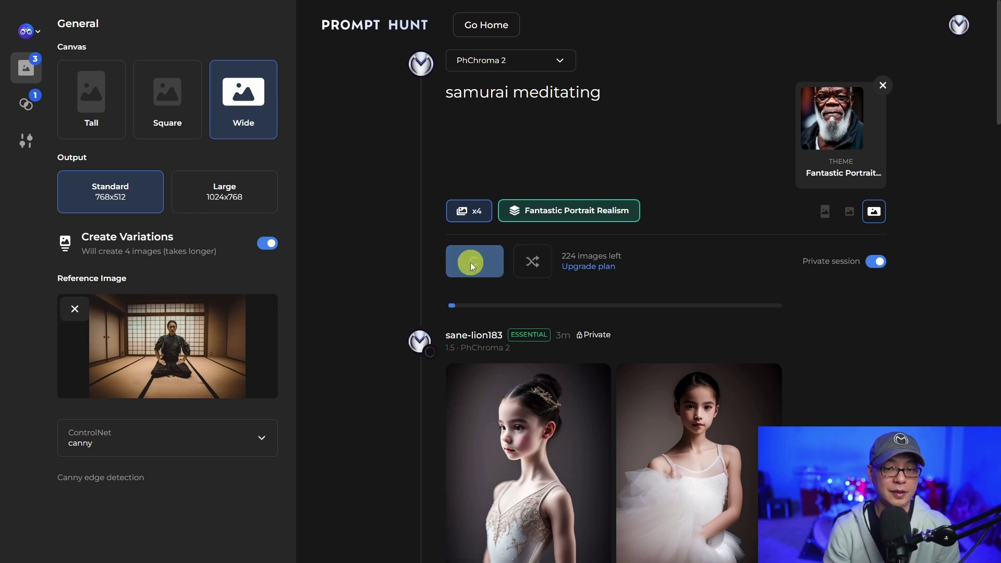
scroll(871, 312, "down", 3)
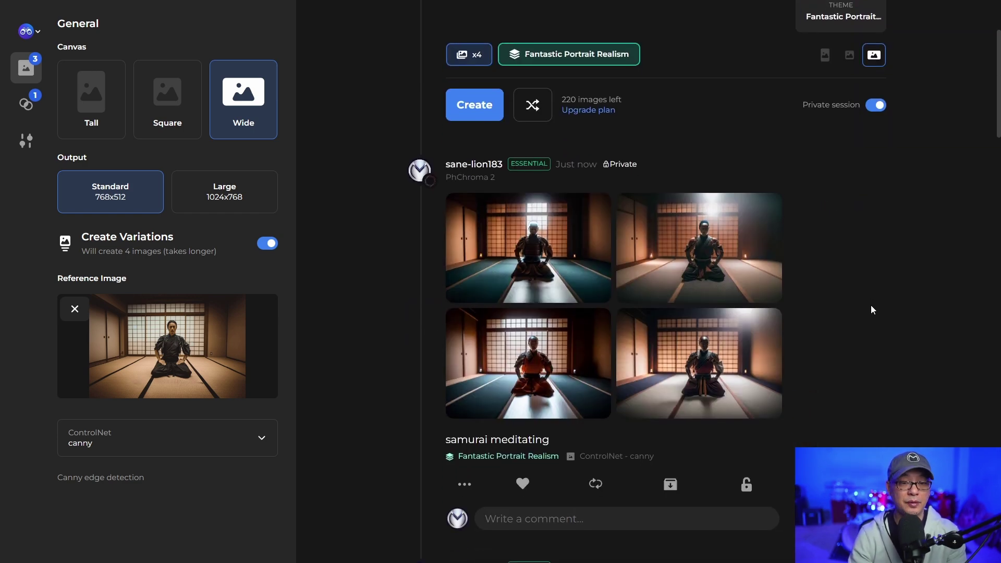
- View each of the four canny samurai images enlarged and compare their pose and room with the reference image
left_click(533, 254)
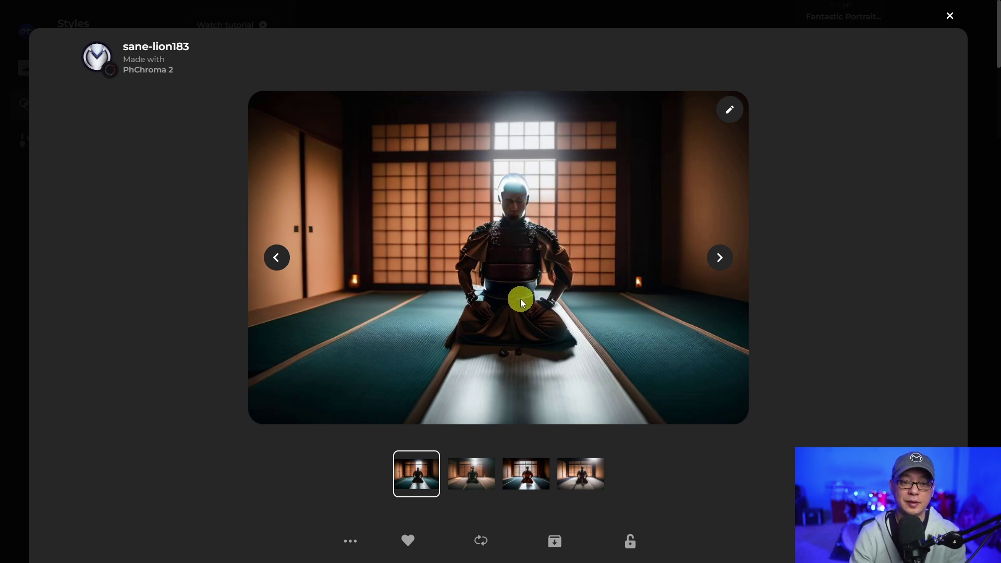
left_click(479, 480)
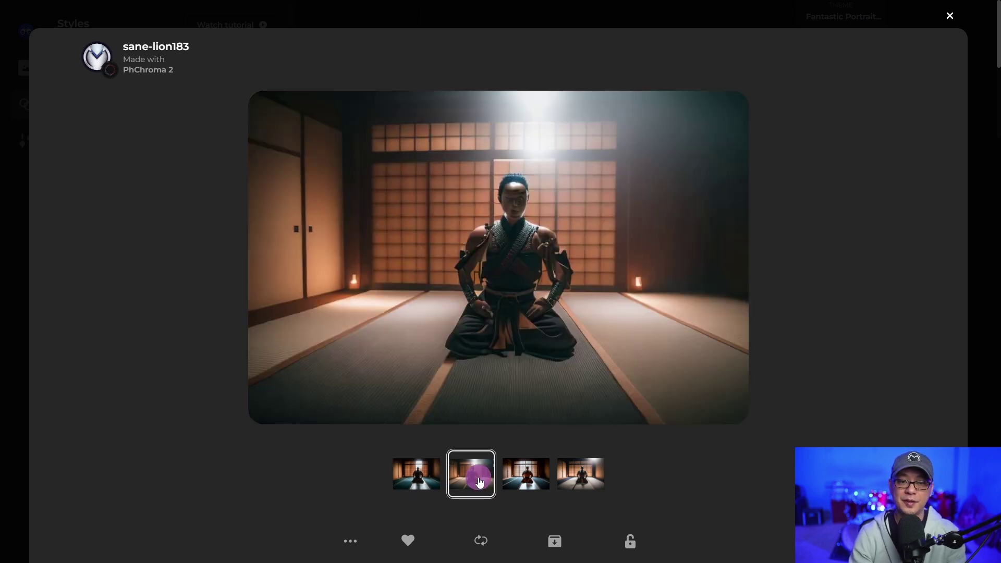
left_click(526, 473)
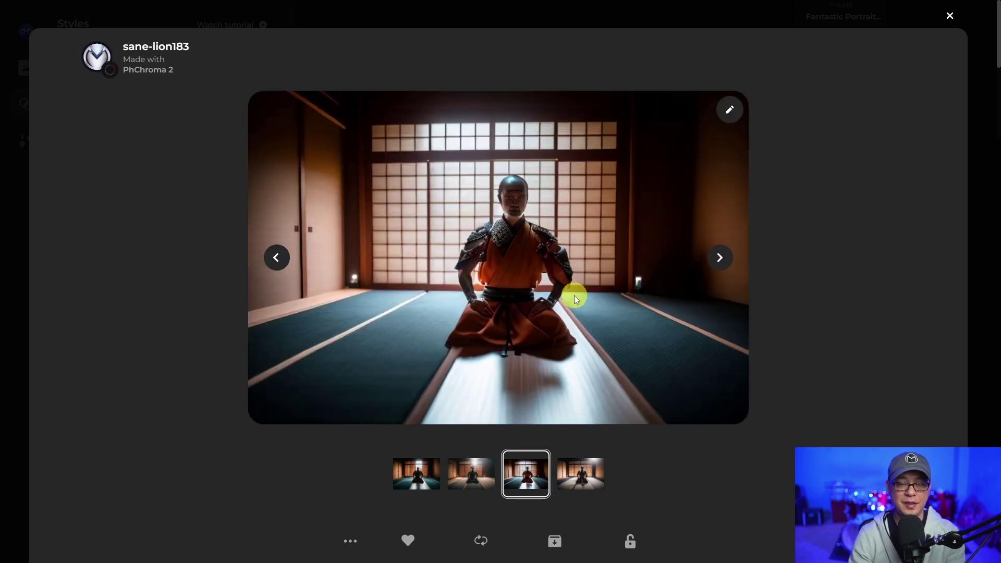
left_click(571, 480)
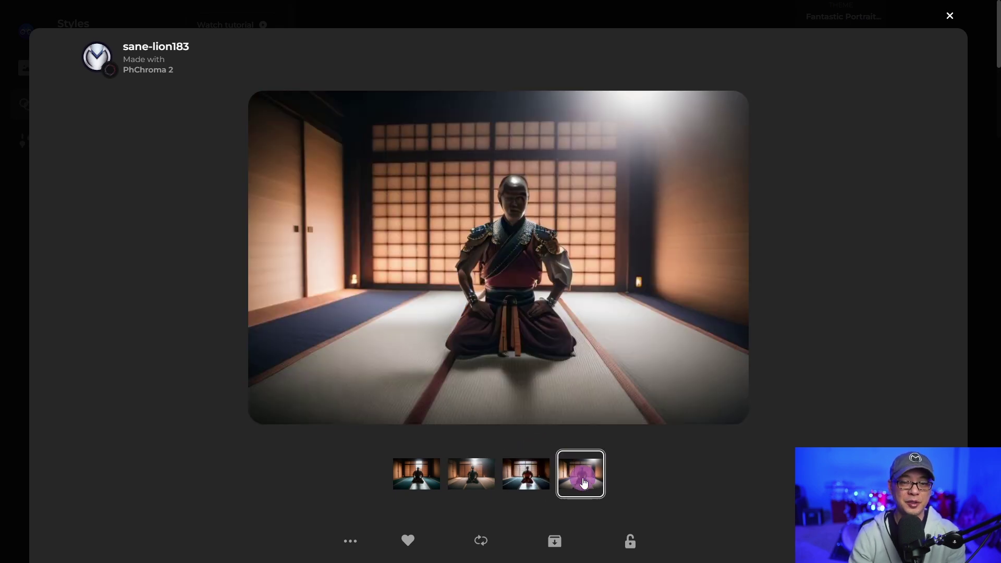
left_click(516, 486)
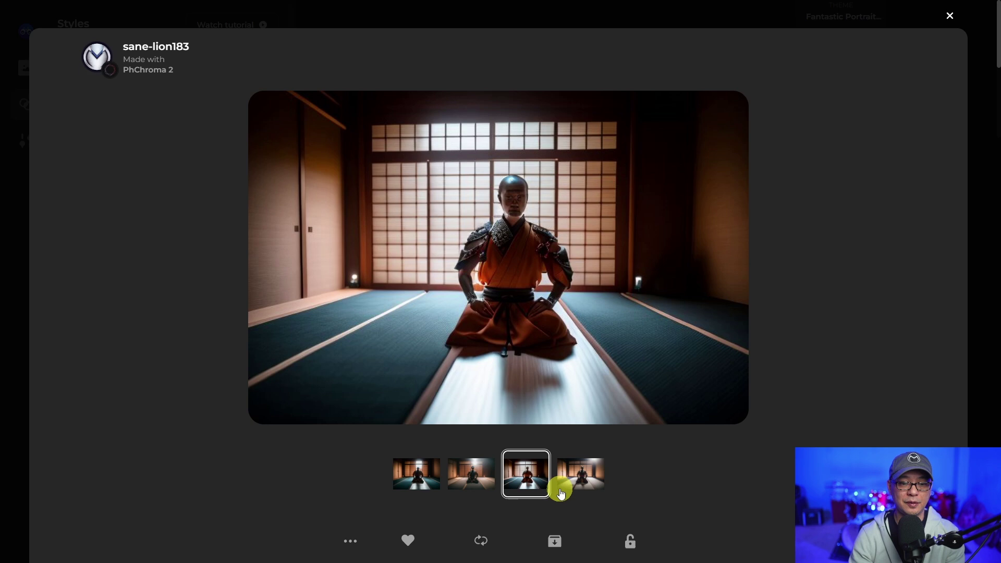
left_click(472, 473)
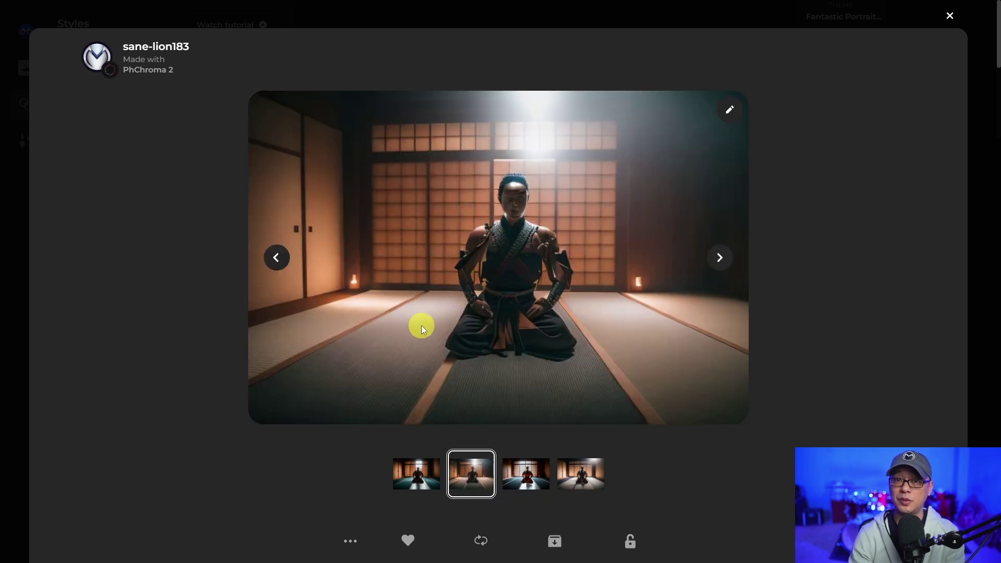
left_click(417, 477)
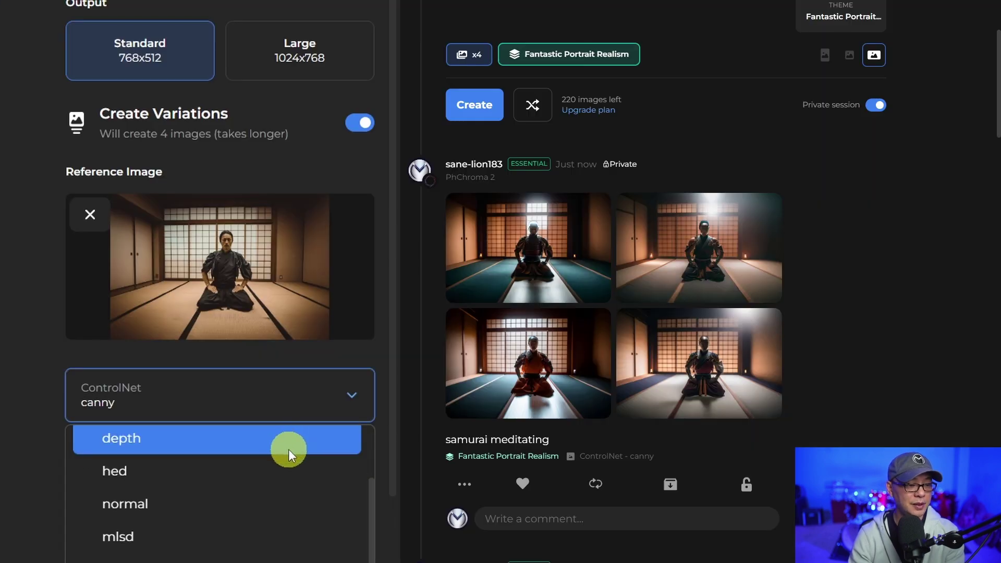
- Switch ControlNet to depth, generate the samurai images again and view each new result enlarged
left_click(214, 442)
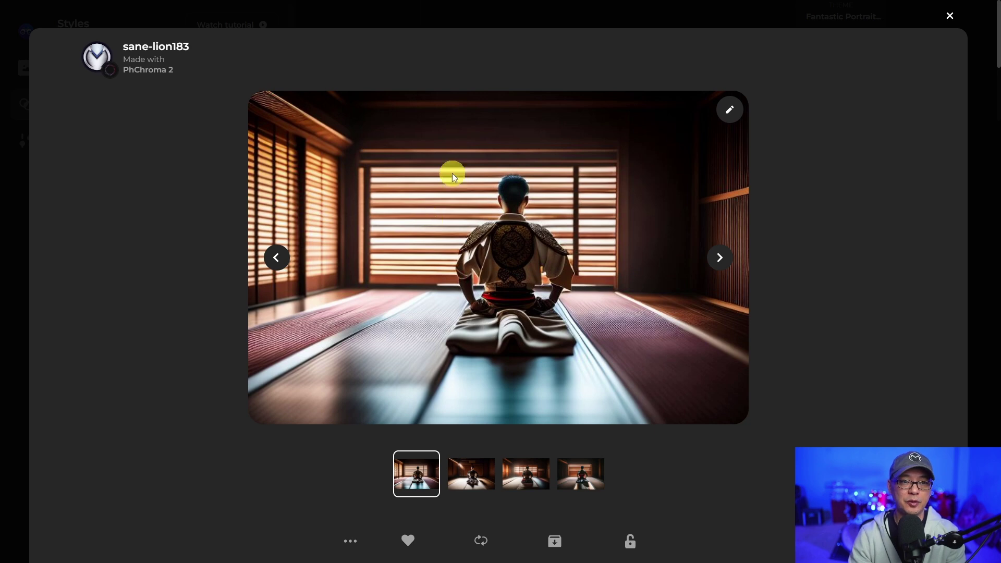
left_click(474, 479)
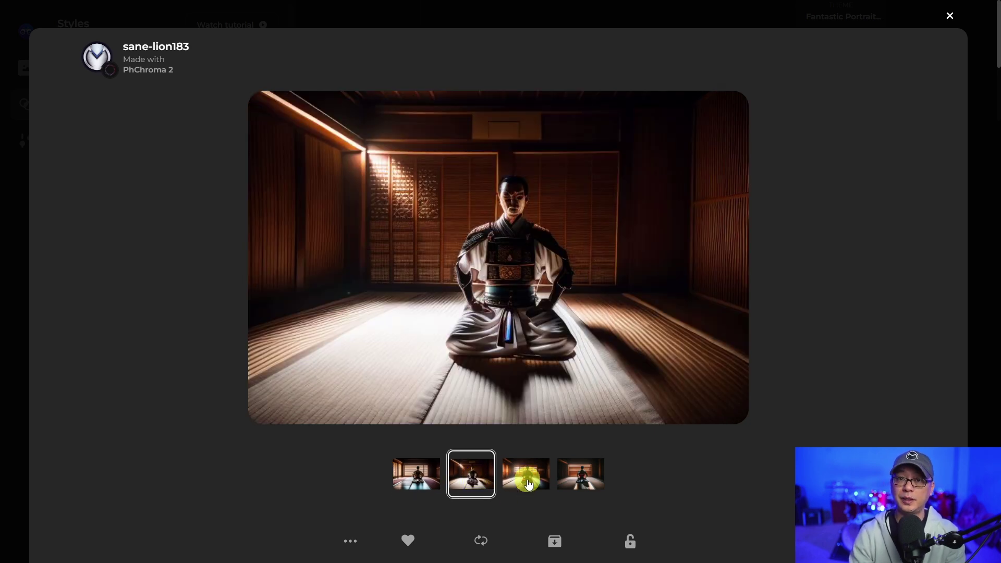
left_click(580, 474)
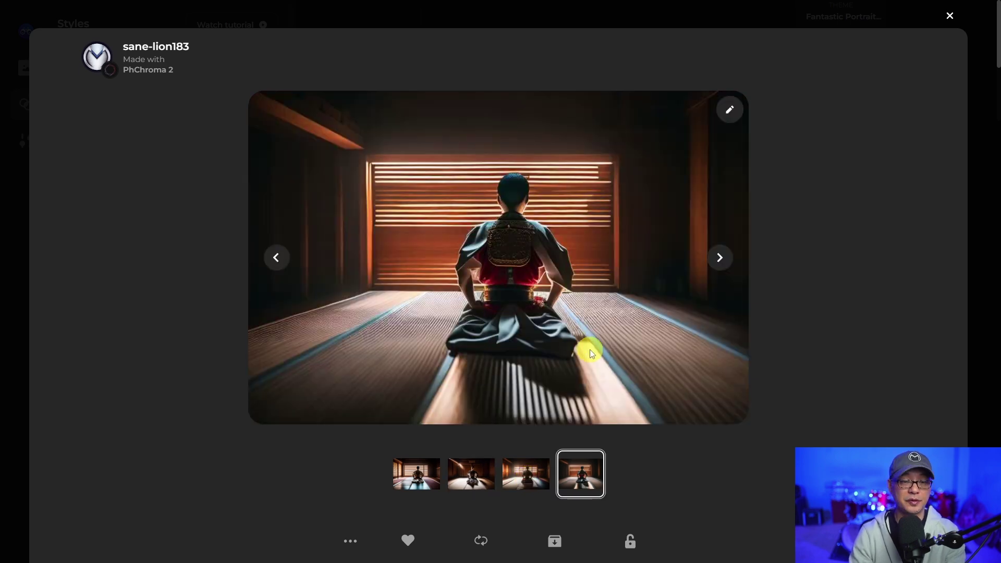
left_click(524, 477)
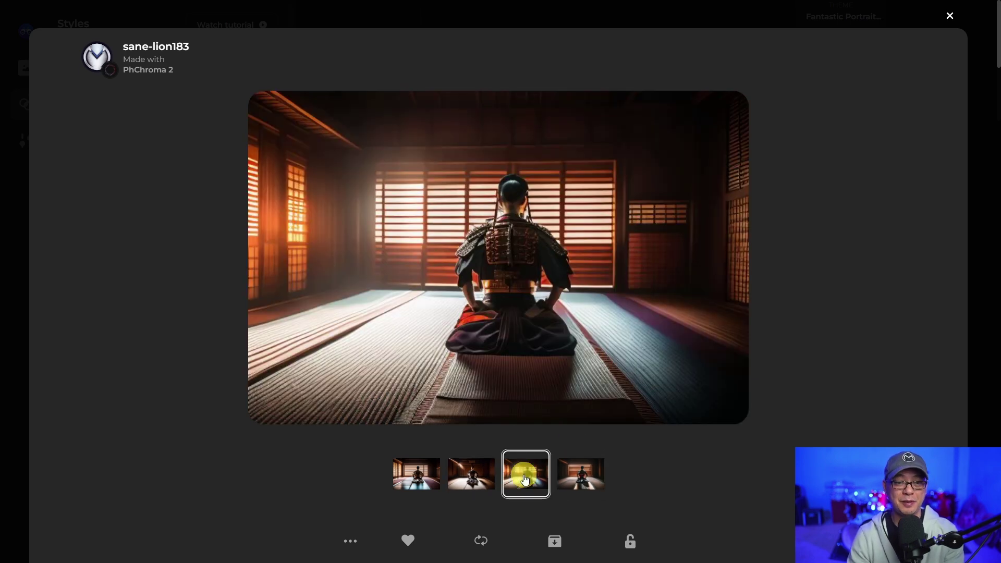
left_click(478, 477)
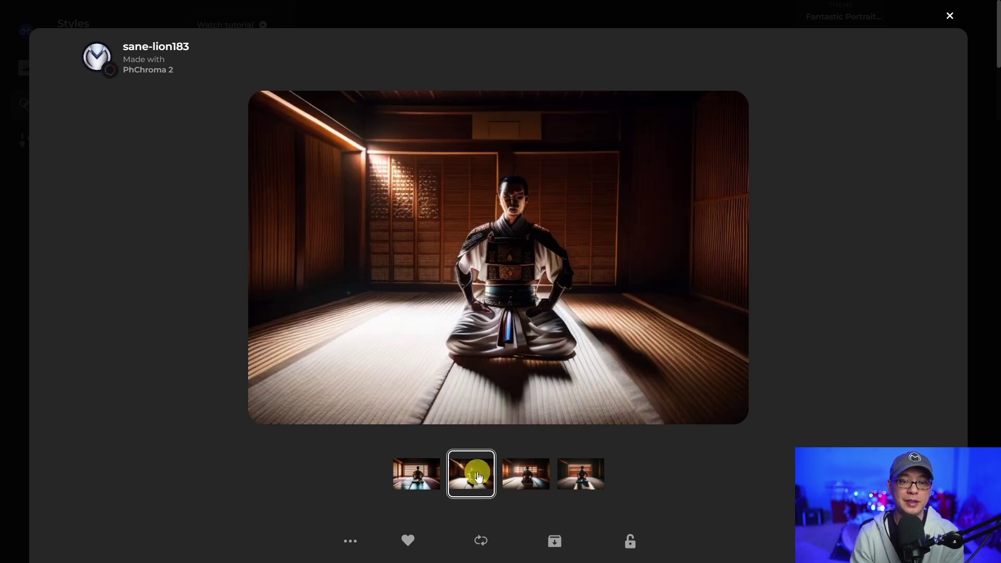